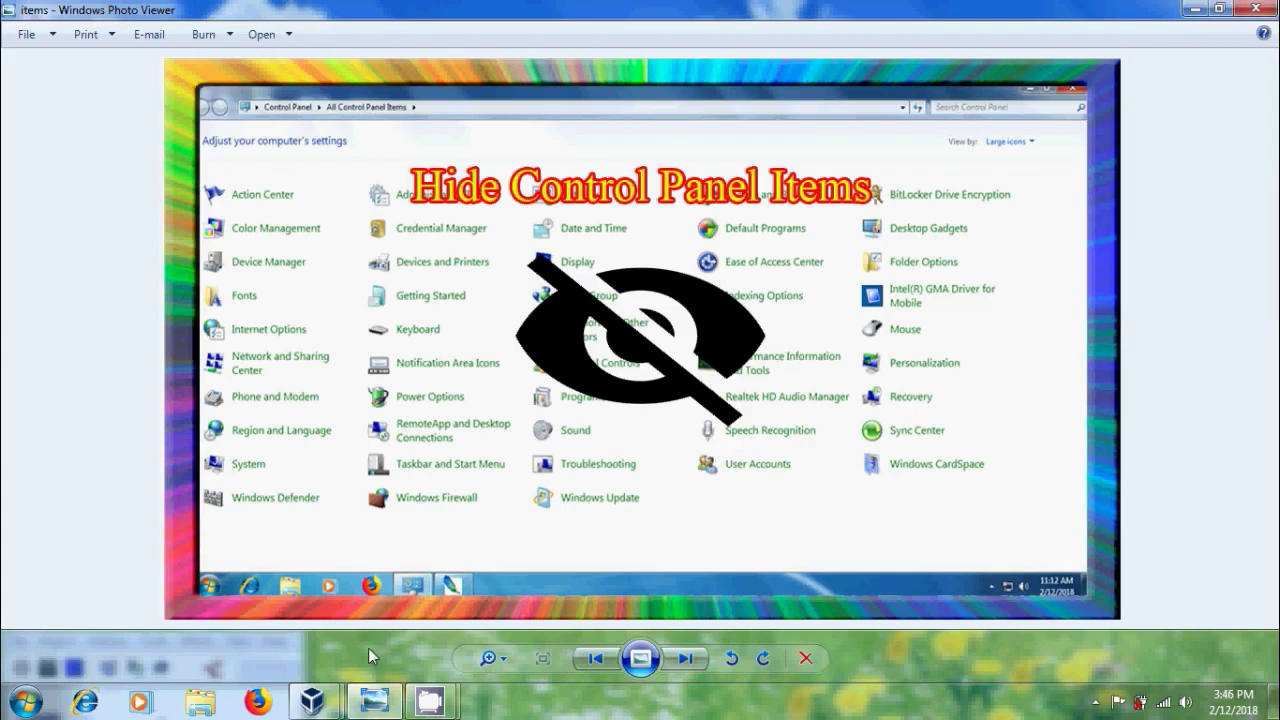
Switch to the client 1 virtual machine and open its Control Panel with items shown as large icons.
click(440, 600)
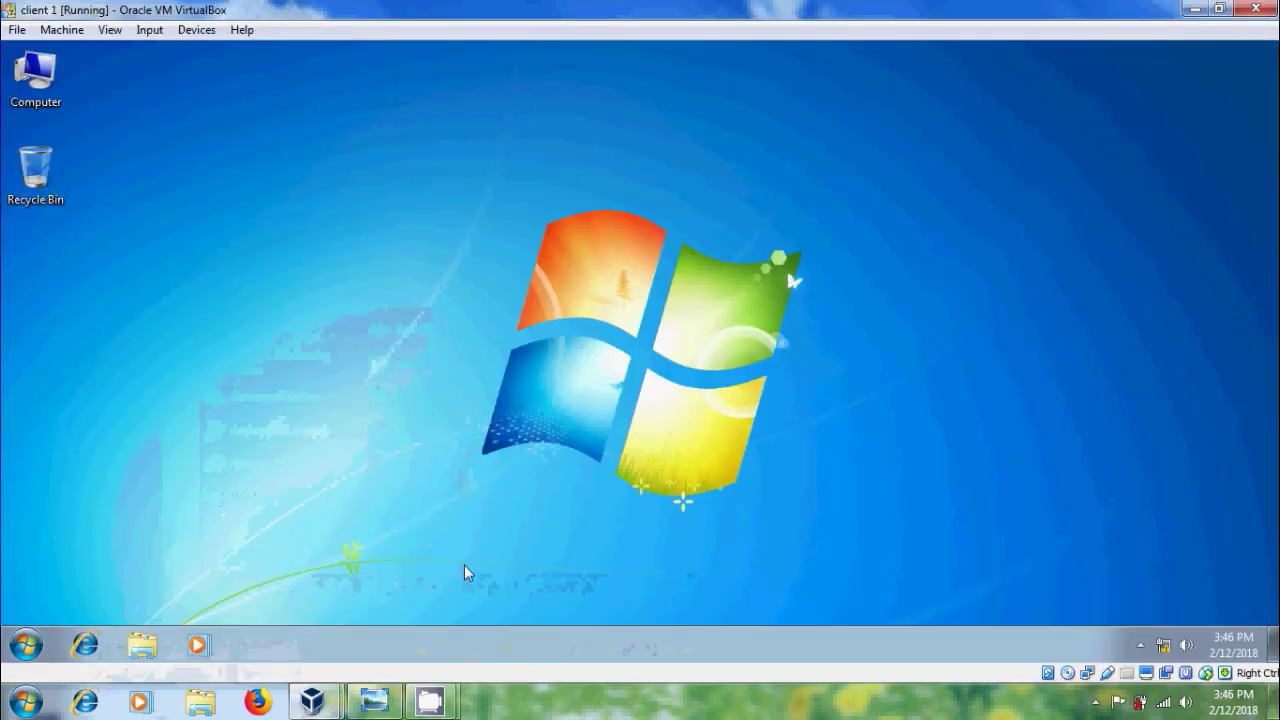
click(27, 644)
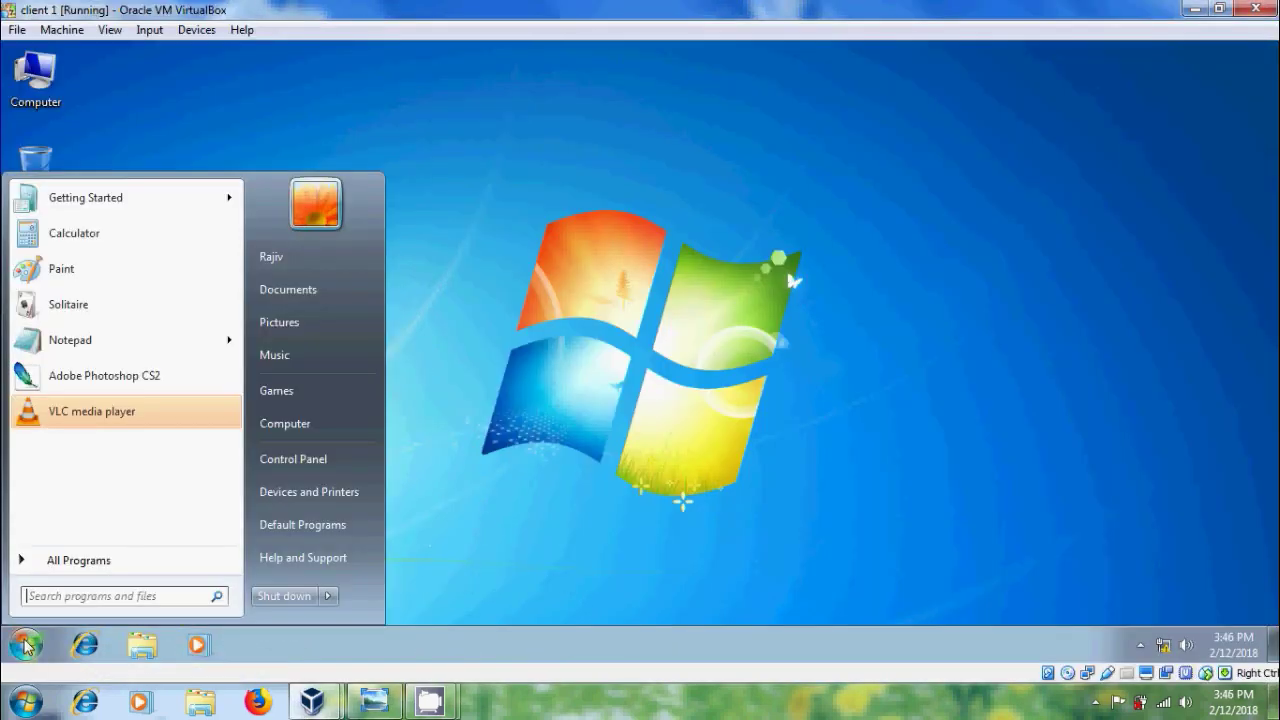
click(331, 462)
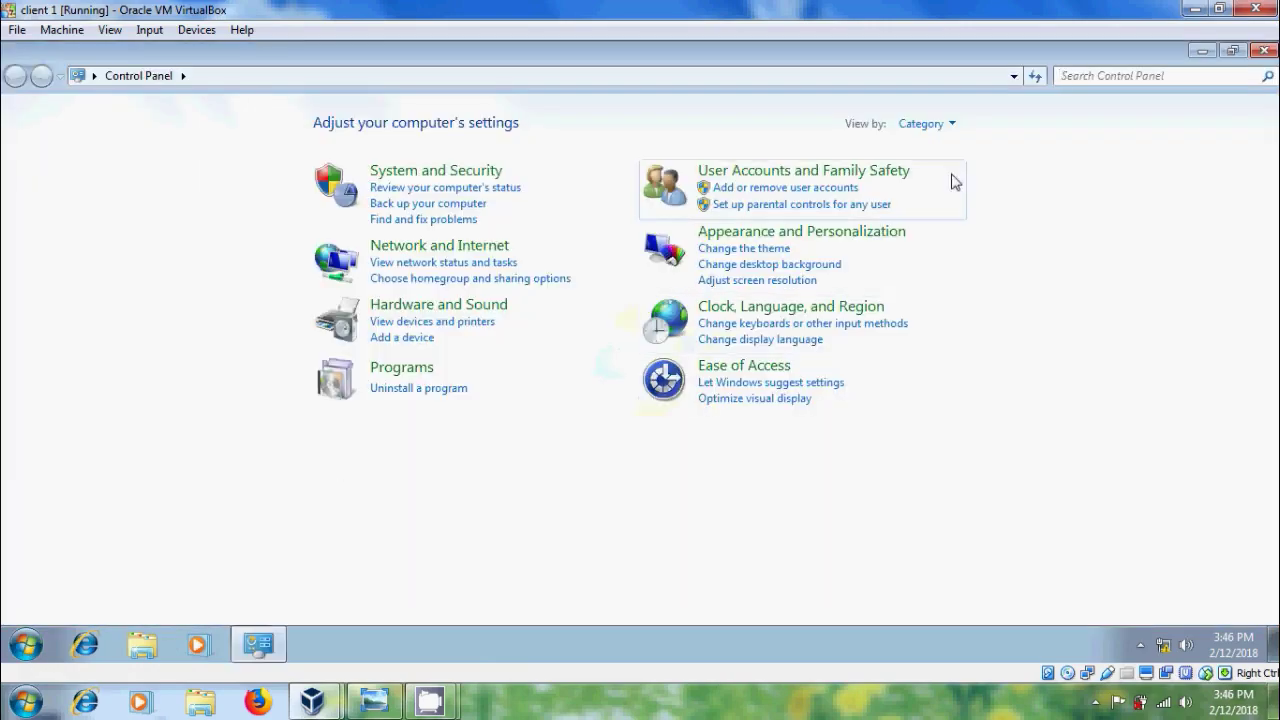
click(958, 131)
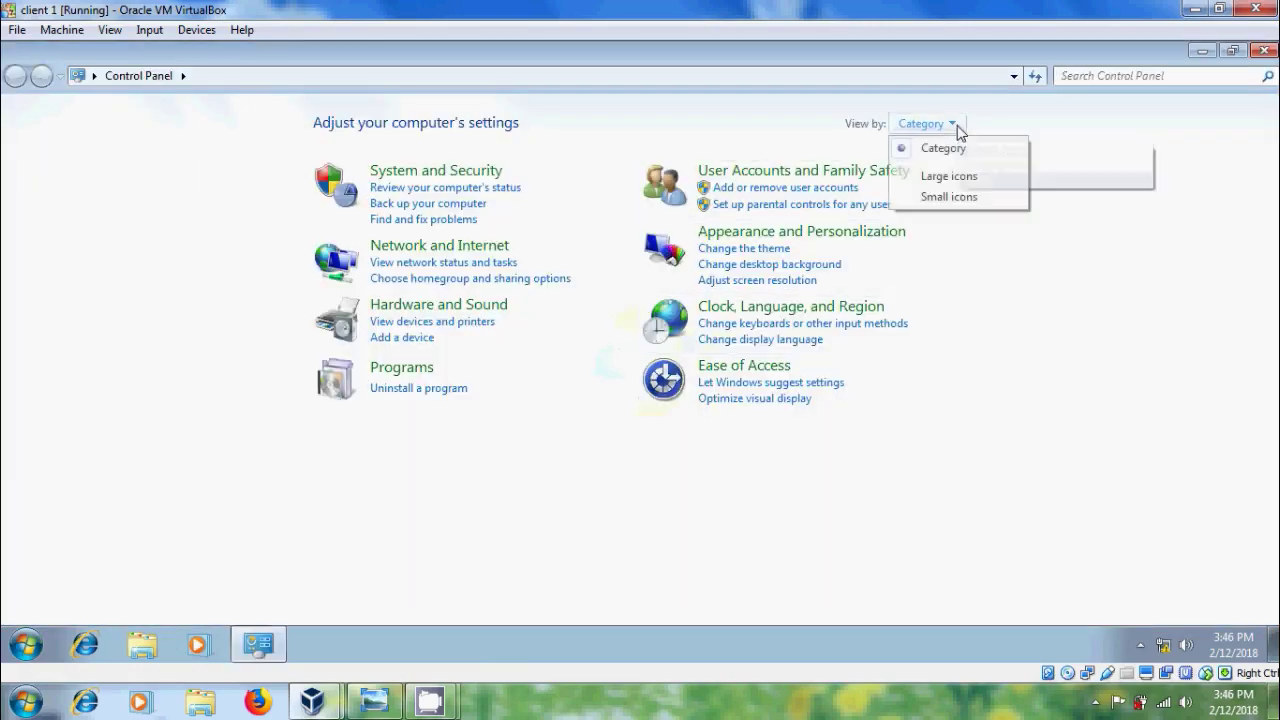
click(995, 176)
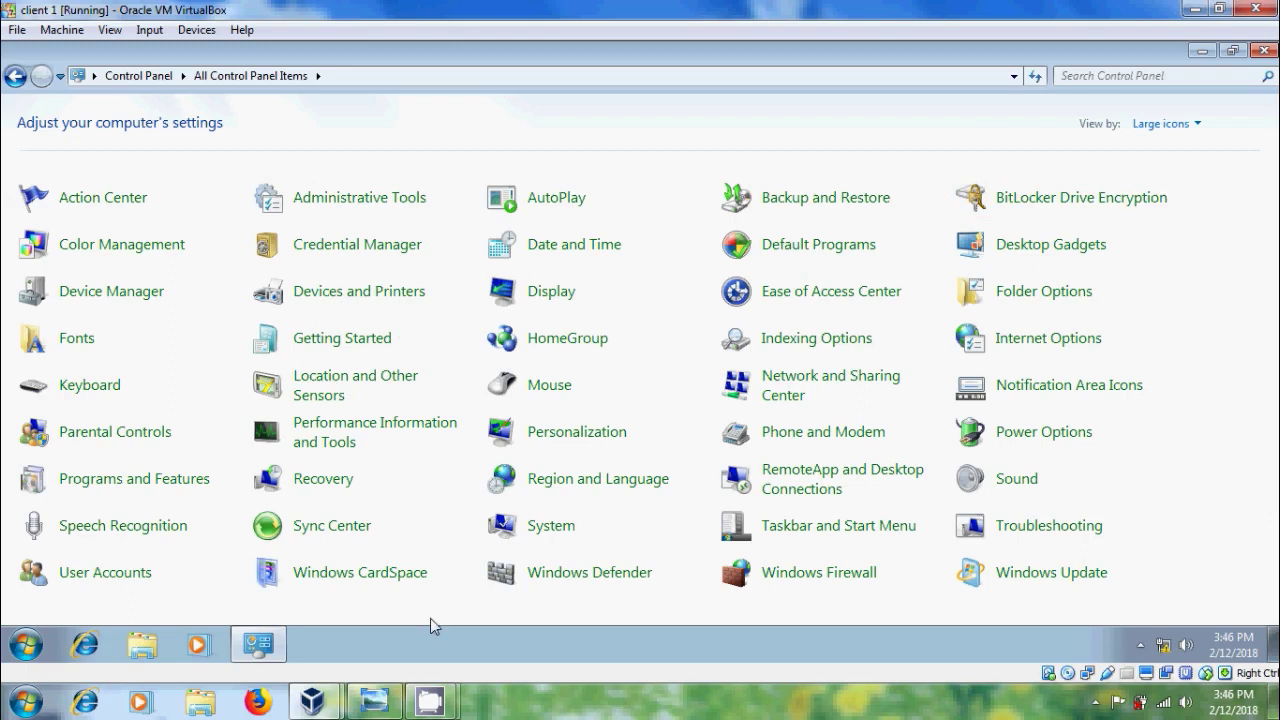
Run gpedit.msc to launch the Local Group Policy Editor and maximize its window.
key(super+r)
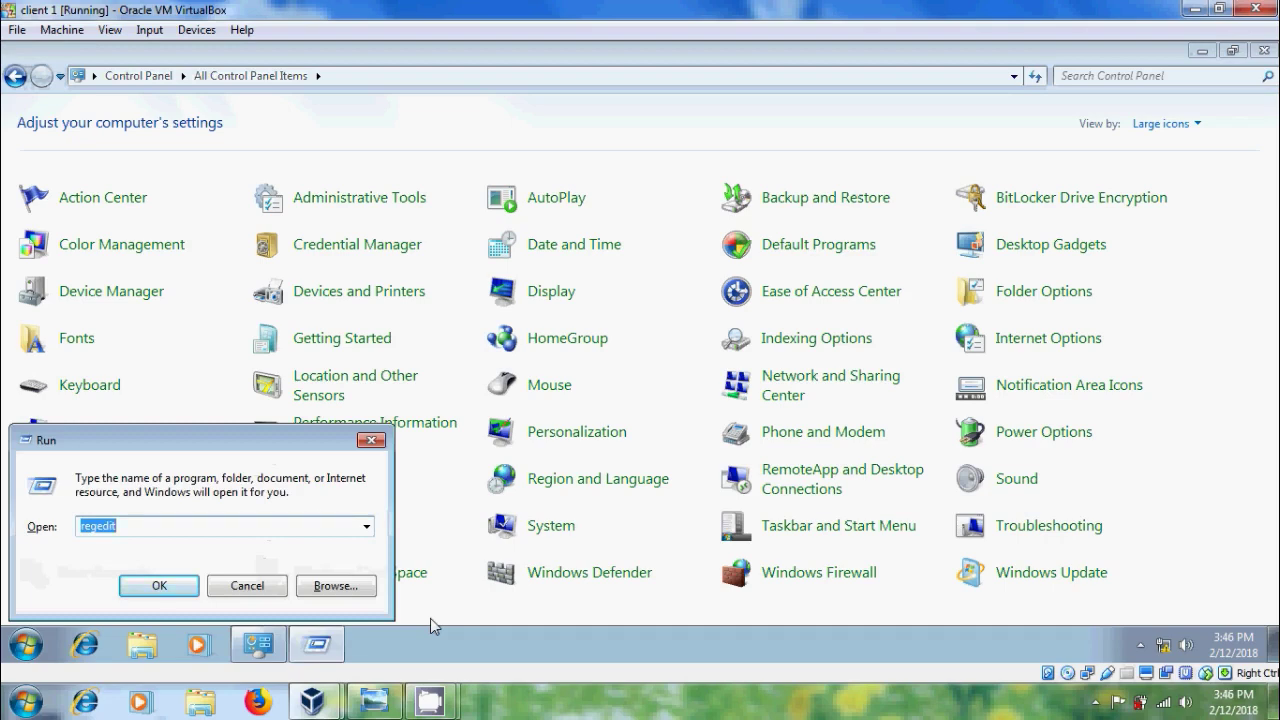
text(gpedit)
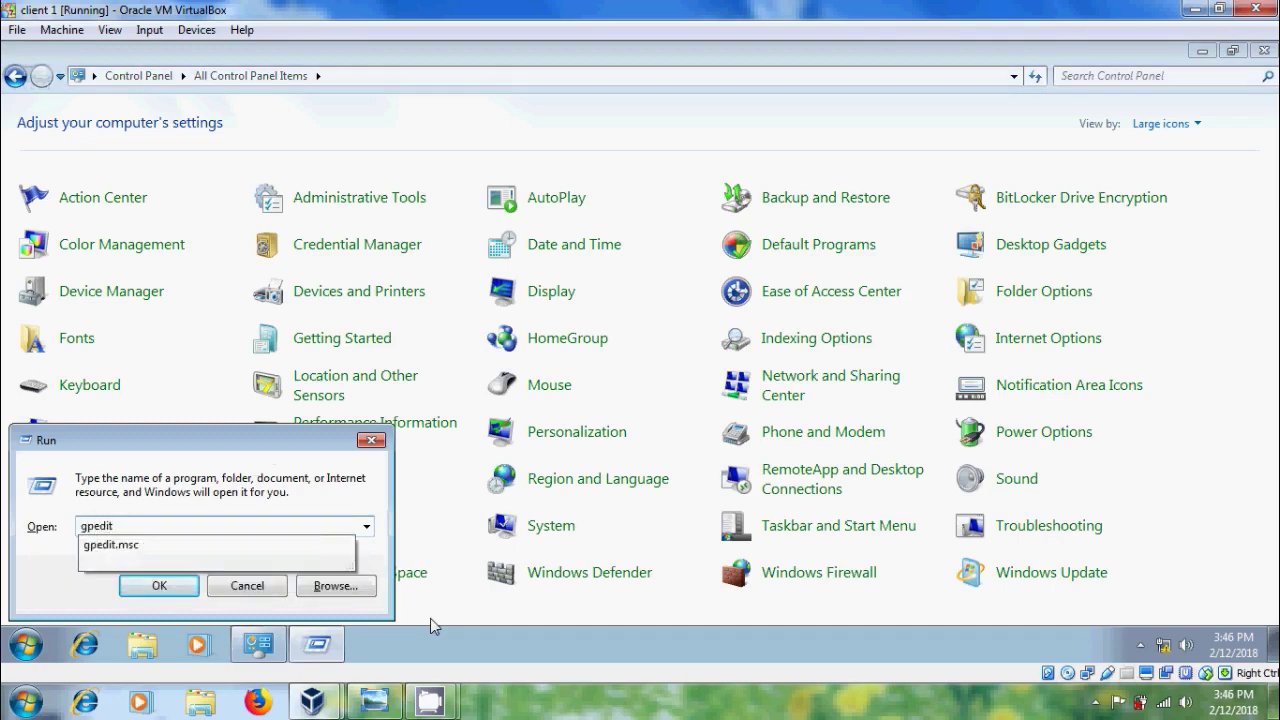
text(.msc)
key(Return)
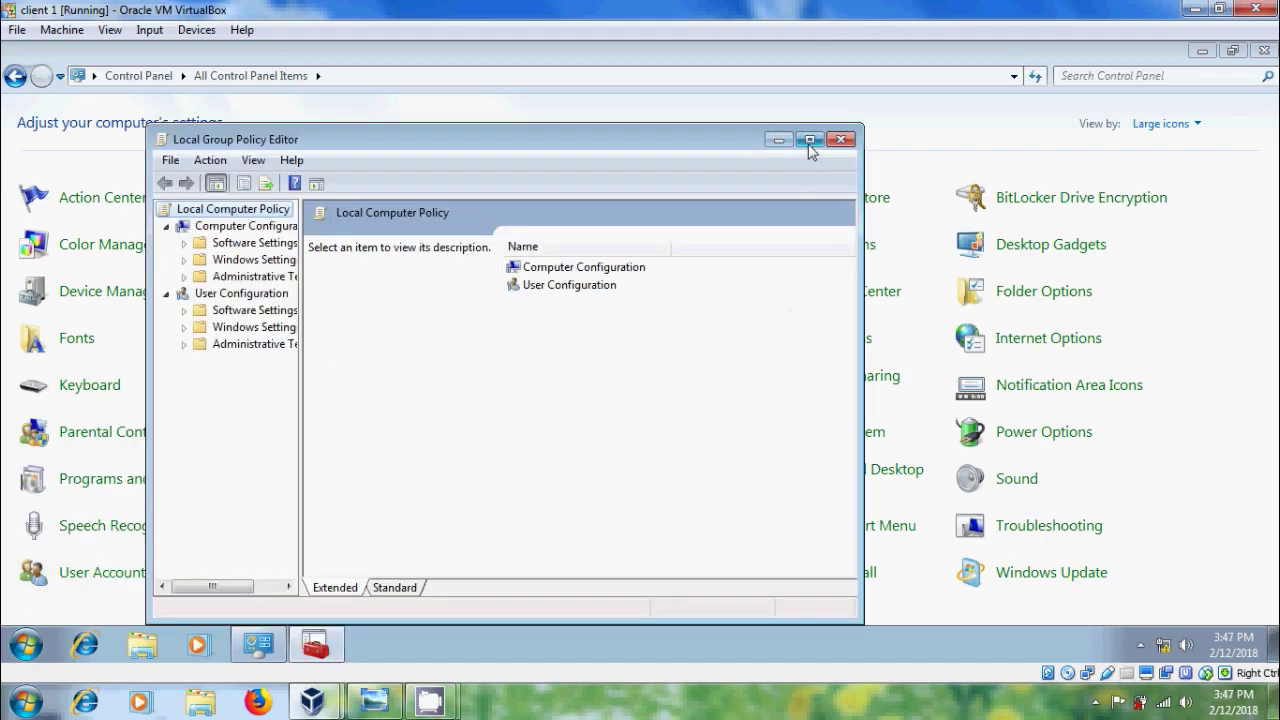
double_click(226, 137)
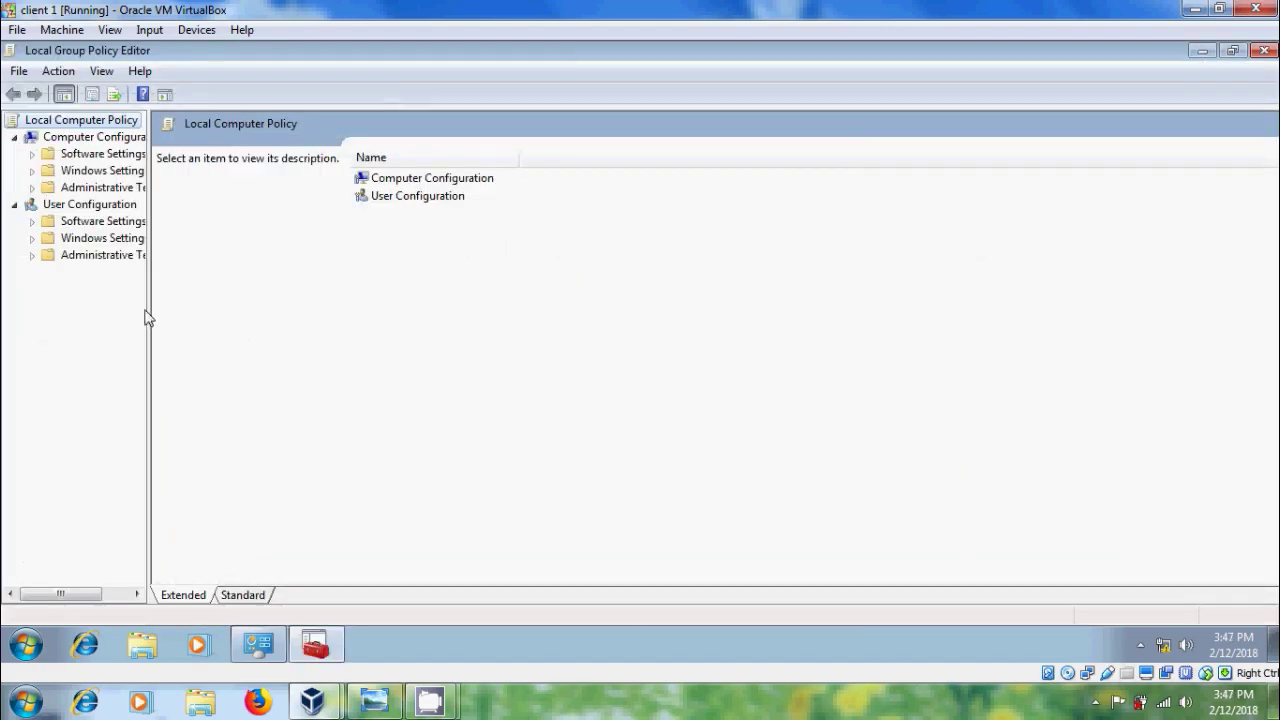
Widen the policy tree and show the Control Panel policies under User Configuration, Administrative Templates.
drag(150, 318, 180, 320)
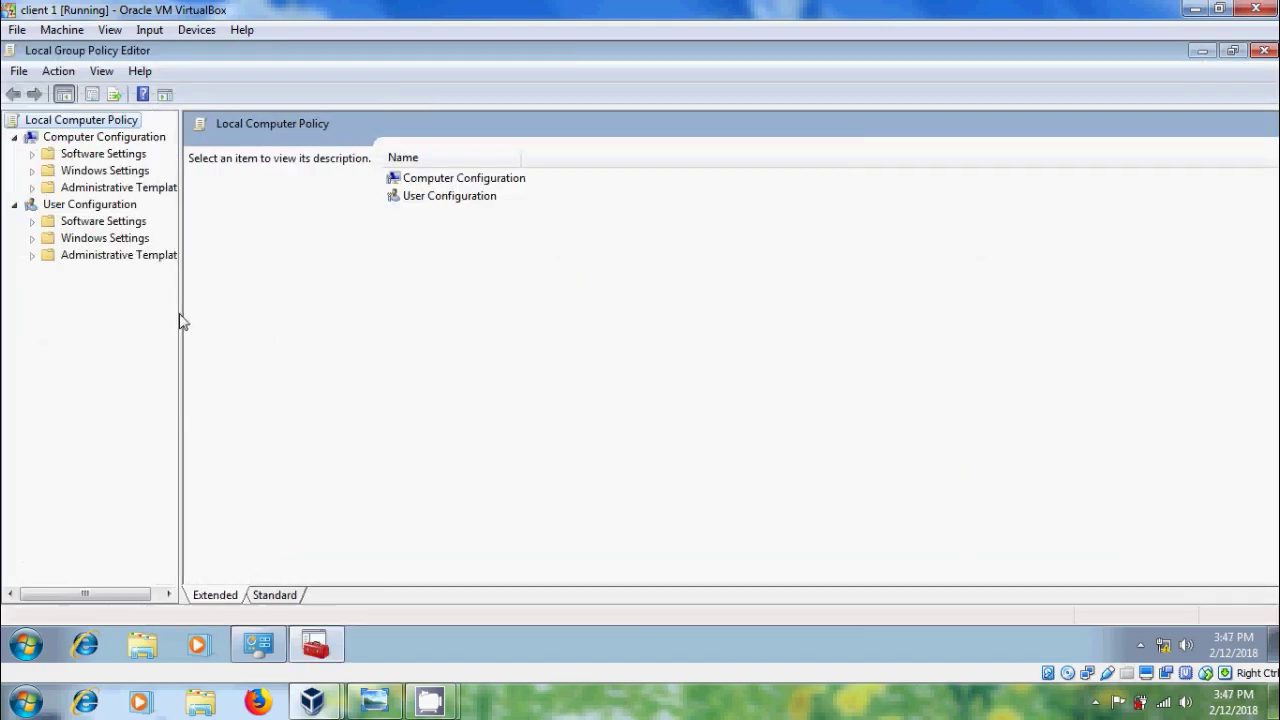
click(33, 258)
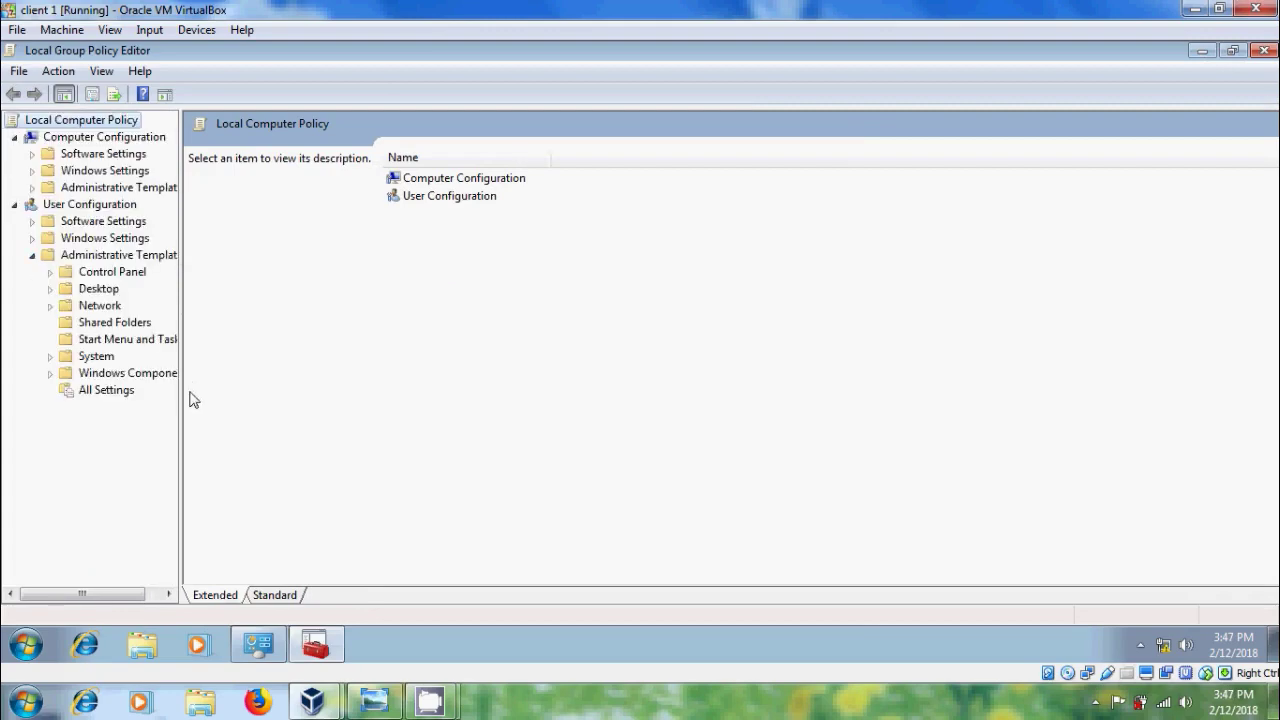
drag(183, 408, 212, 410)
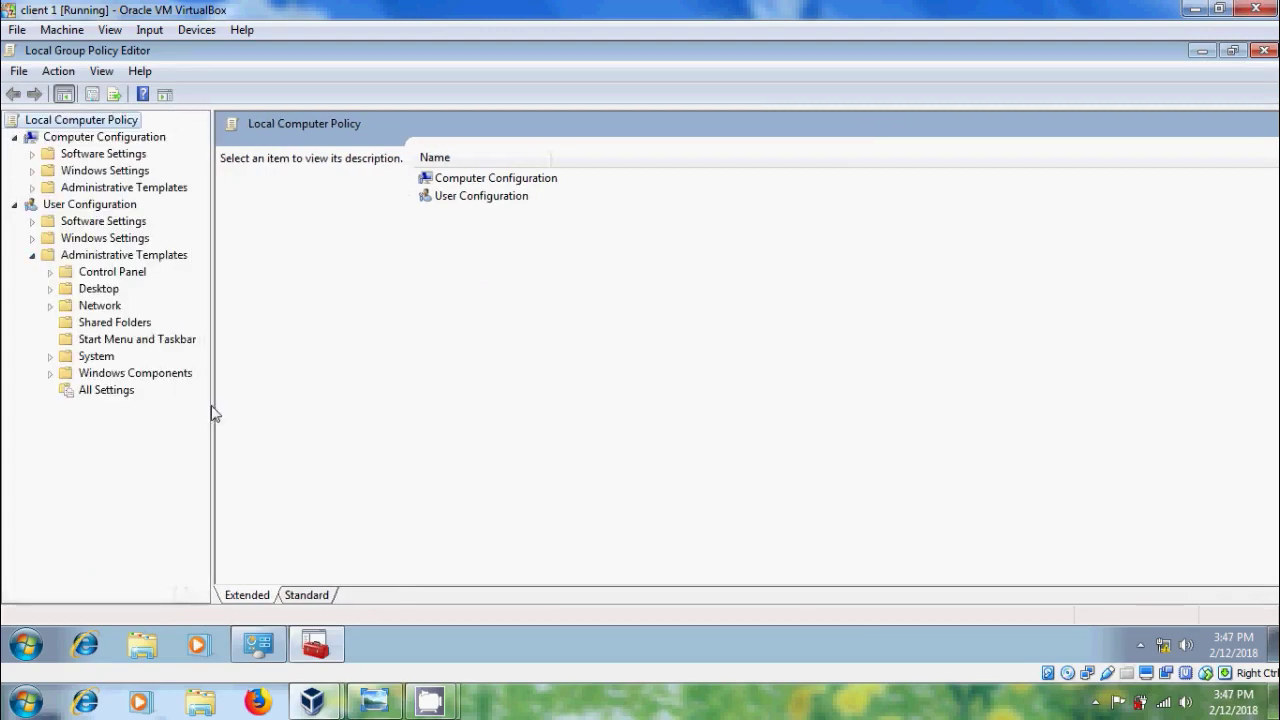
click(122, 275)
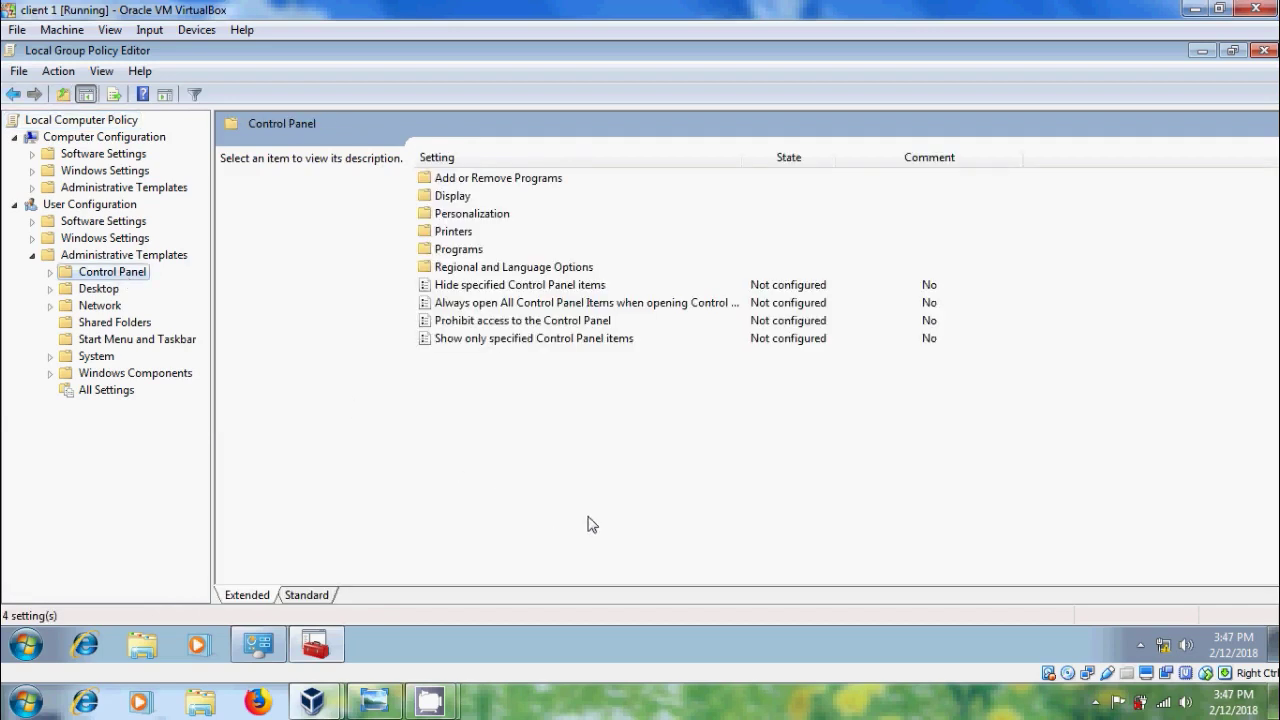
Set the "Hide specified Control Panel items" policy to Enabled and open its list of disallowed items.
double_click(576, 290)
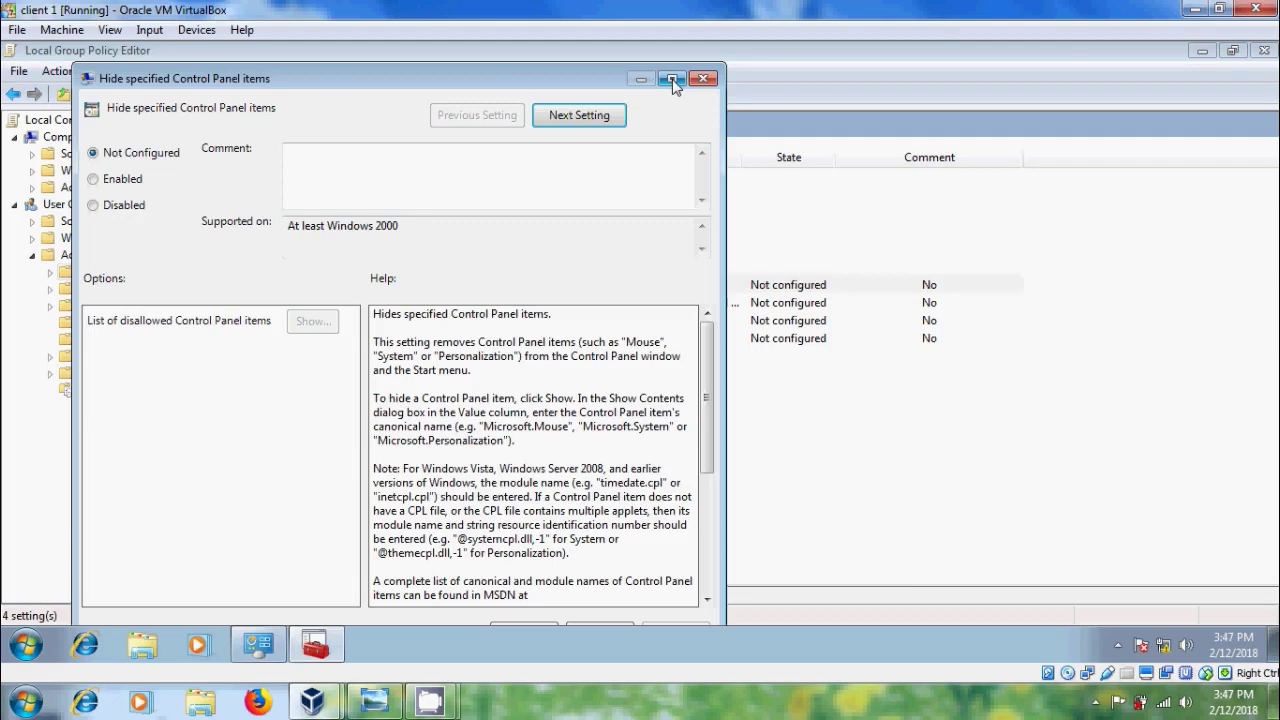
click(672, 80)
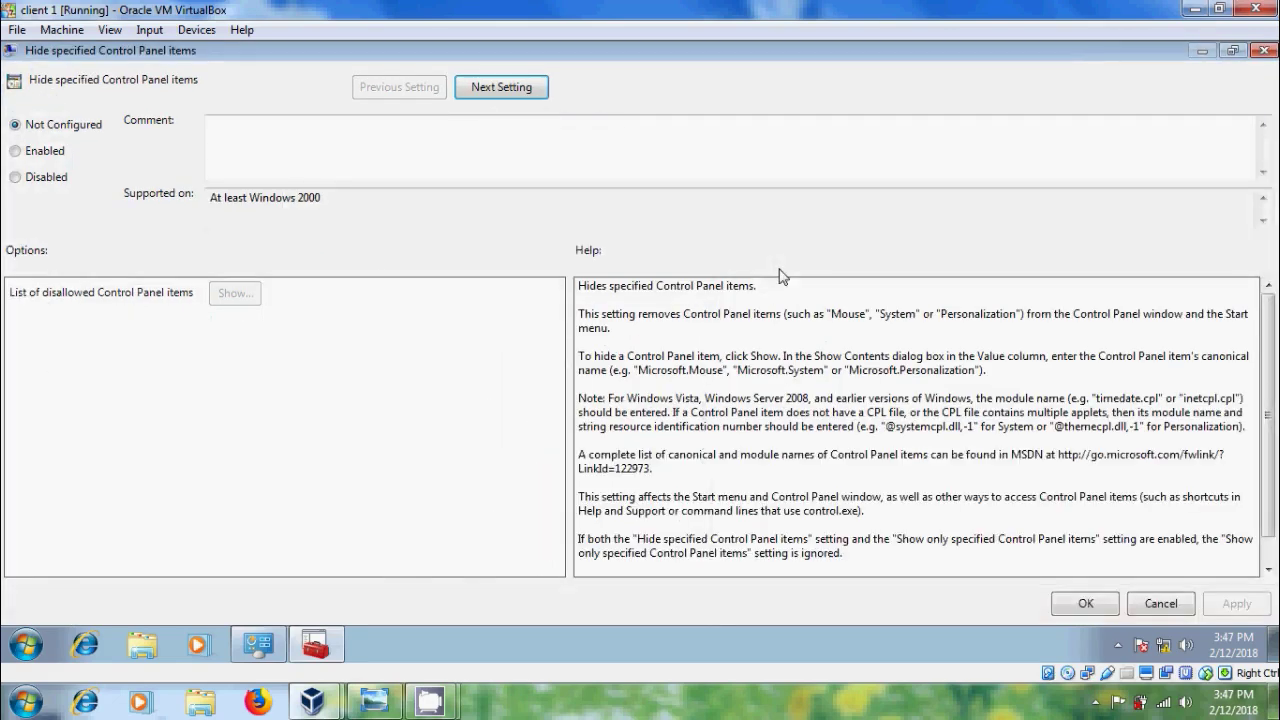
click(68, 152)
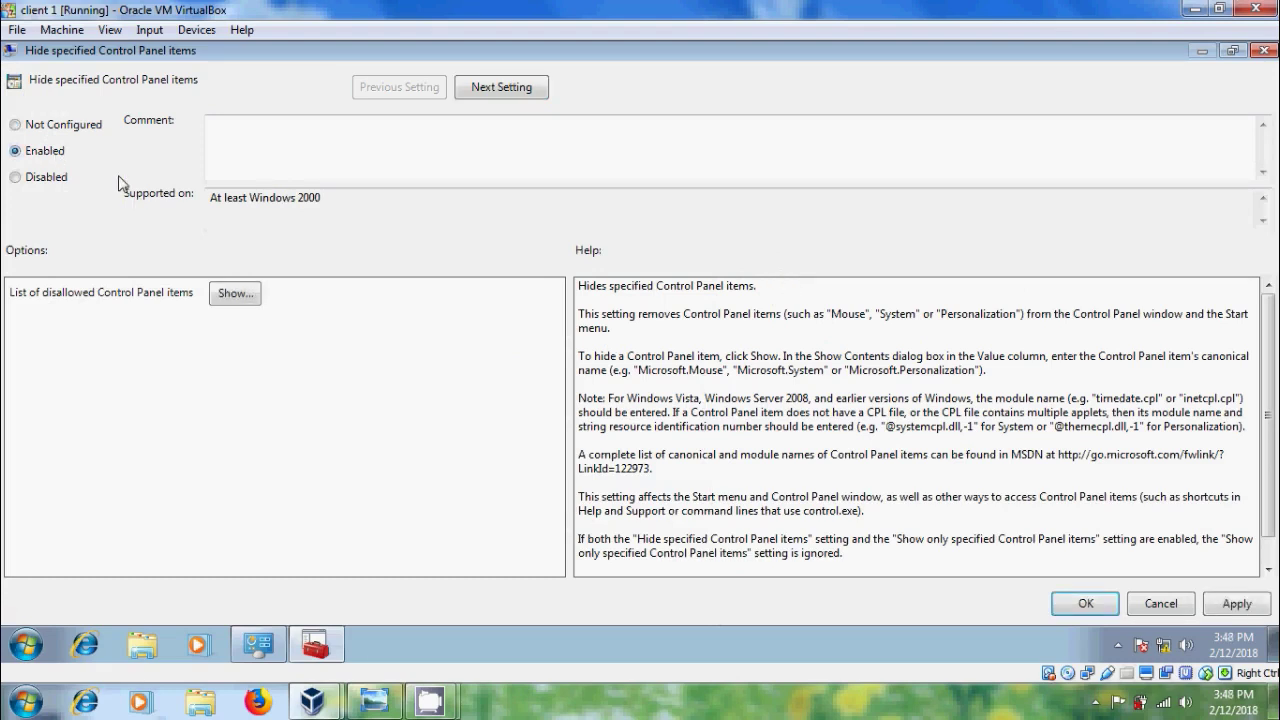
click(248, 301)
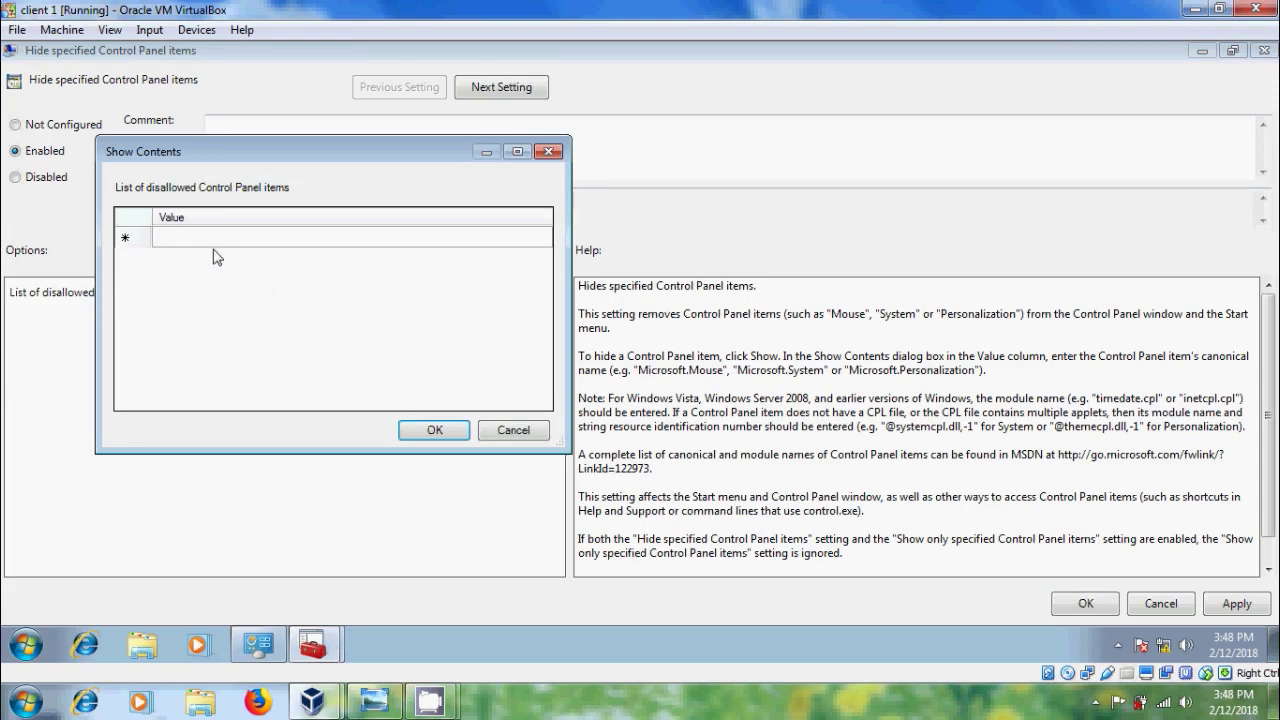
Look through the item names in Control Panel, then return to the list of disallowed items.
click(268, 645)
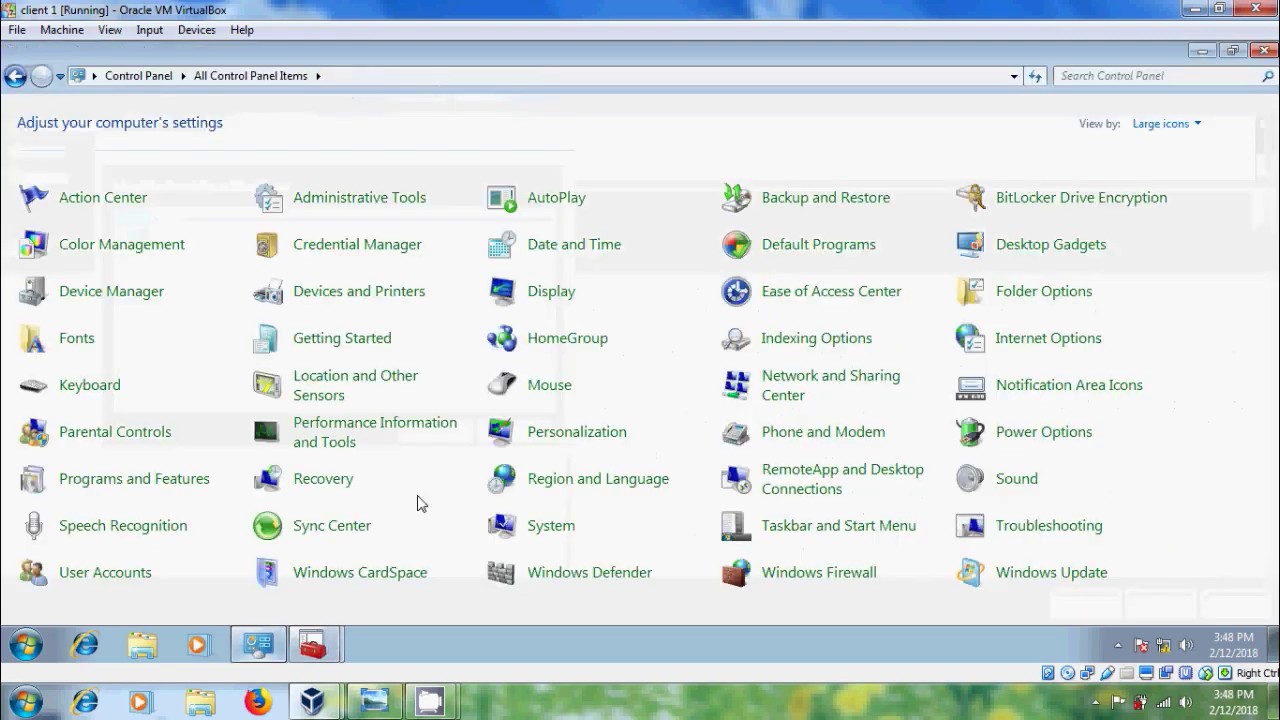
click(1233, 50)
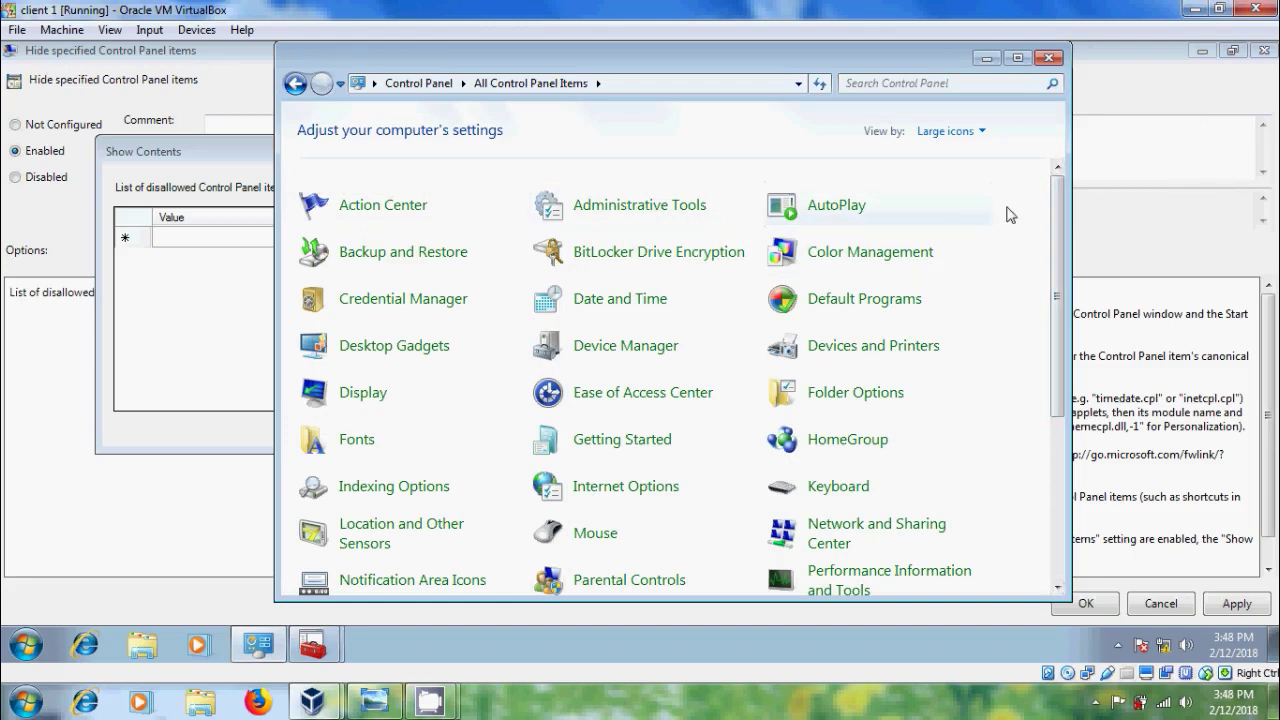
drag(1058, 265, 1062, 472)
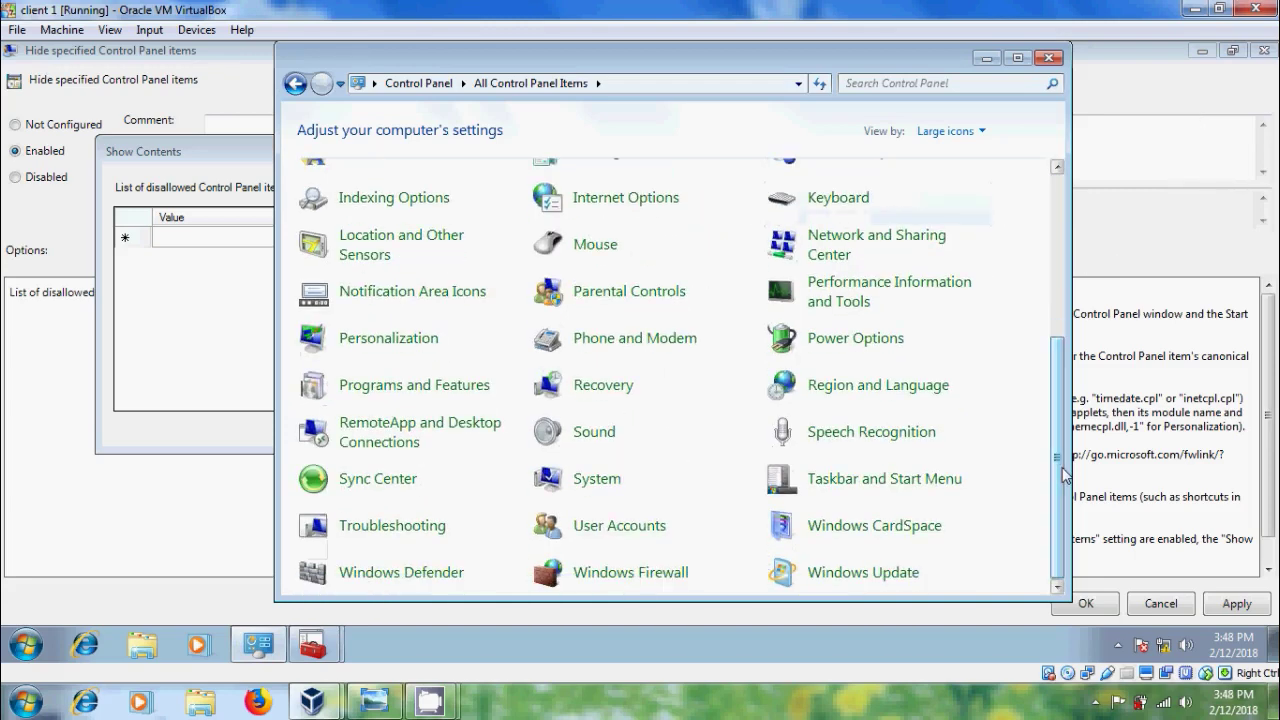
click(986, 58)
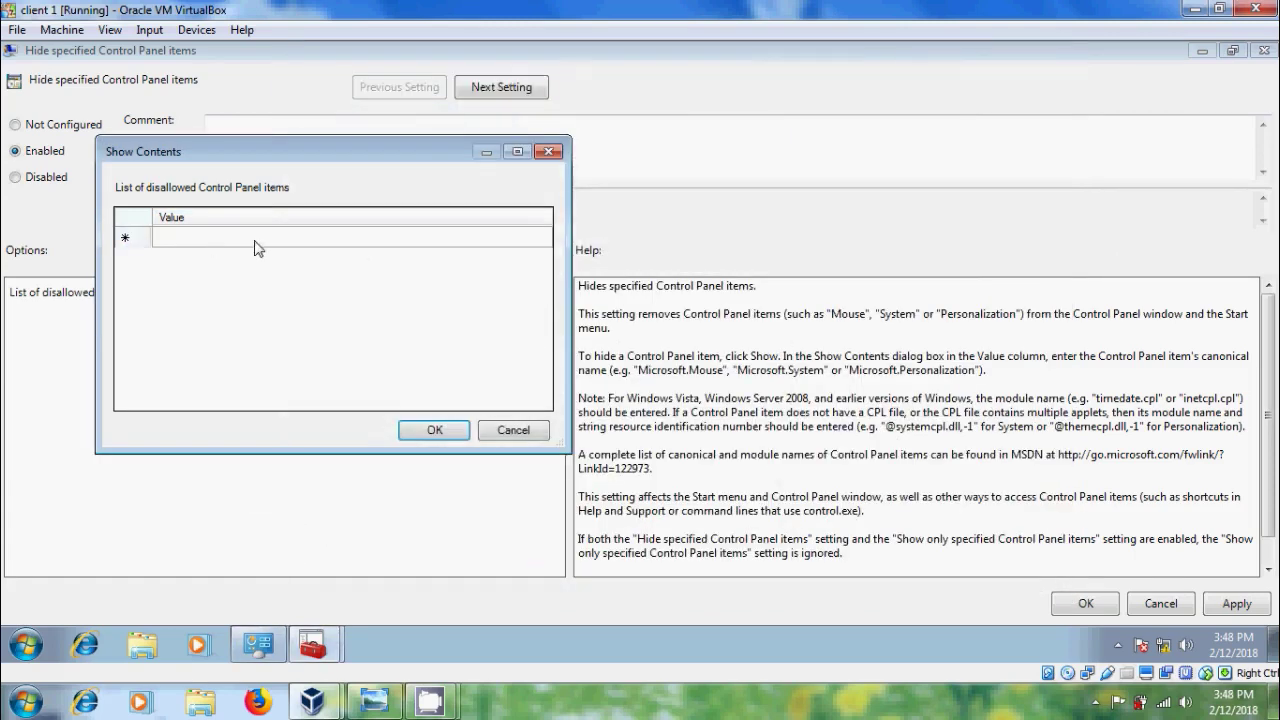
Add Administrative Tools and Windows Firewall to the list of disallowed Control Panel items.
click(254, 244)
click(254, 245)
text(Adm)
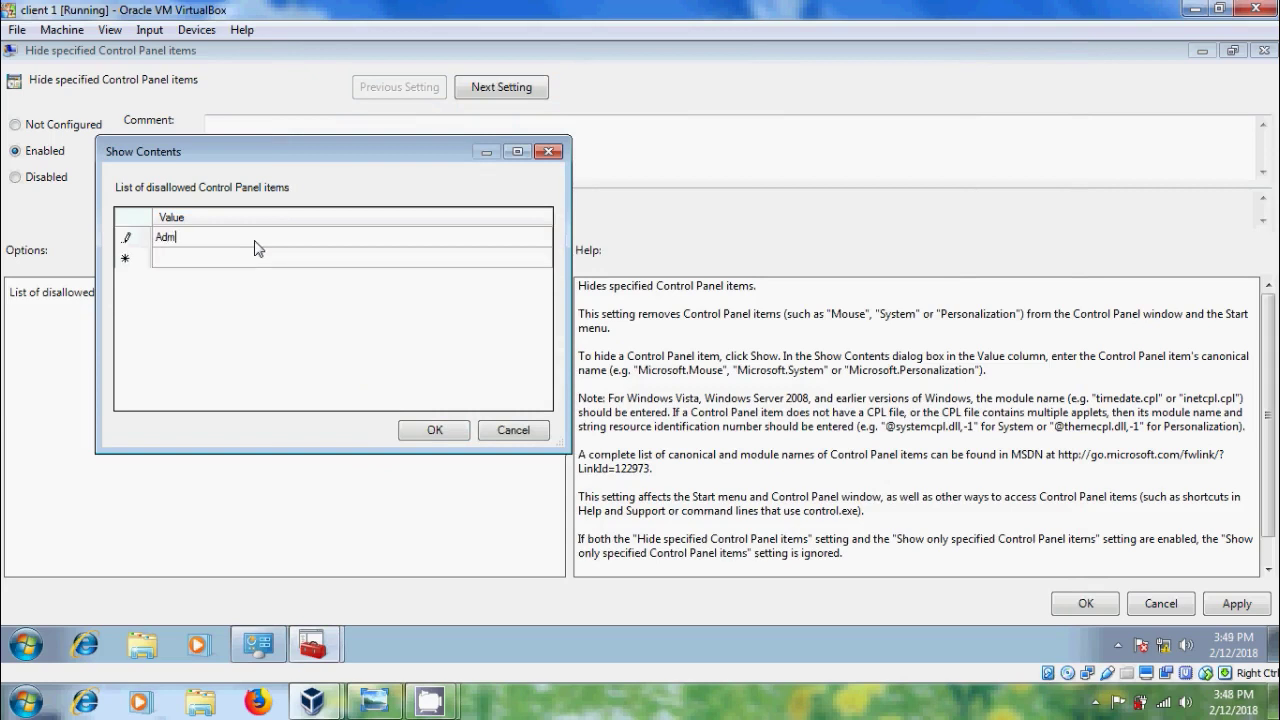
text(inistrative Tools)
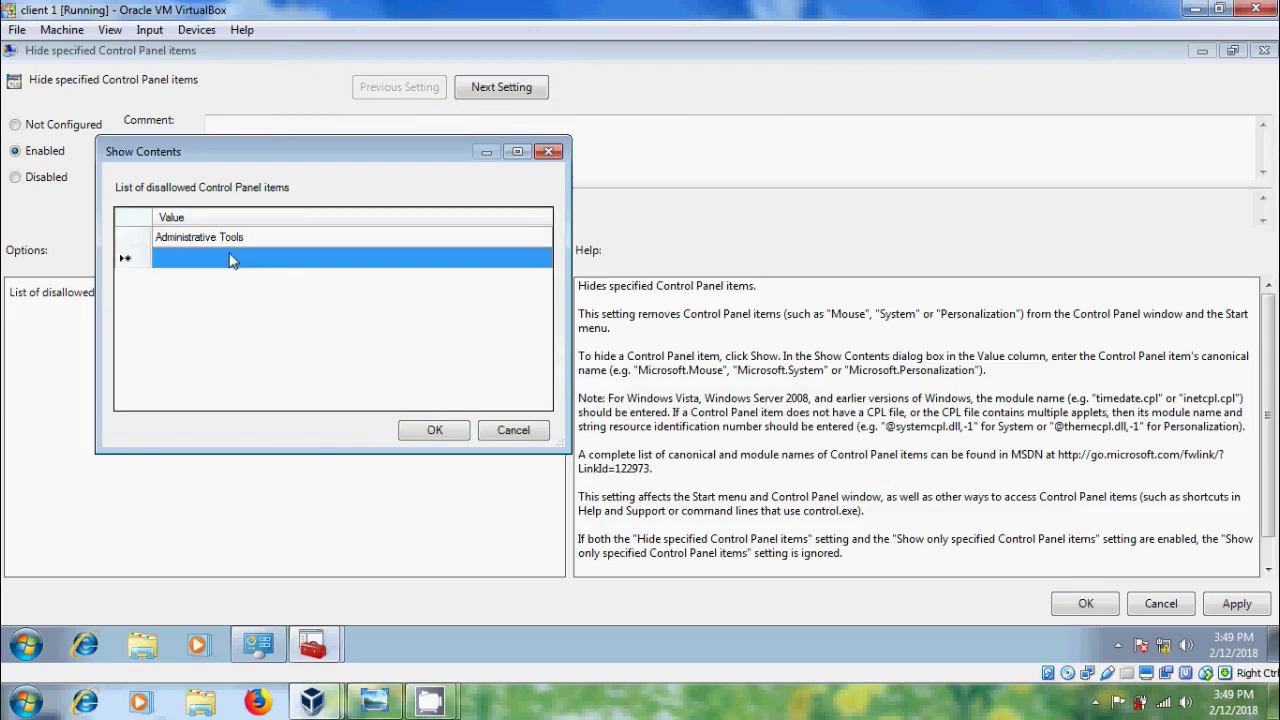
click(230, 260)
text(W)
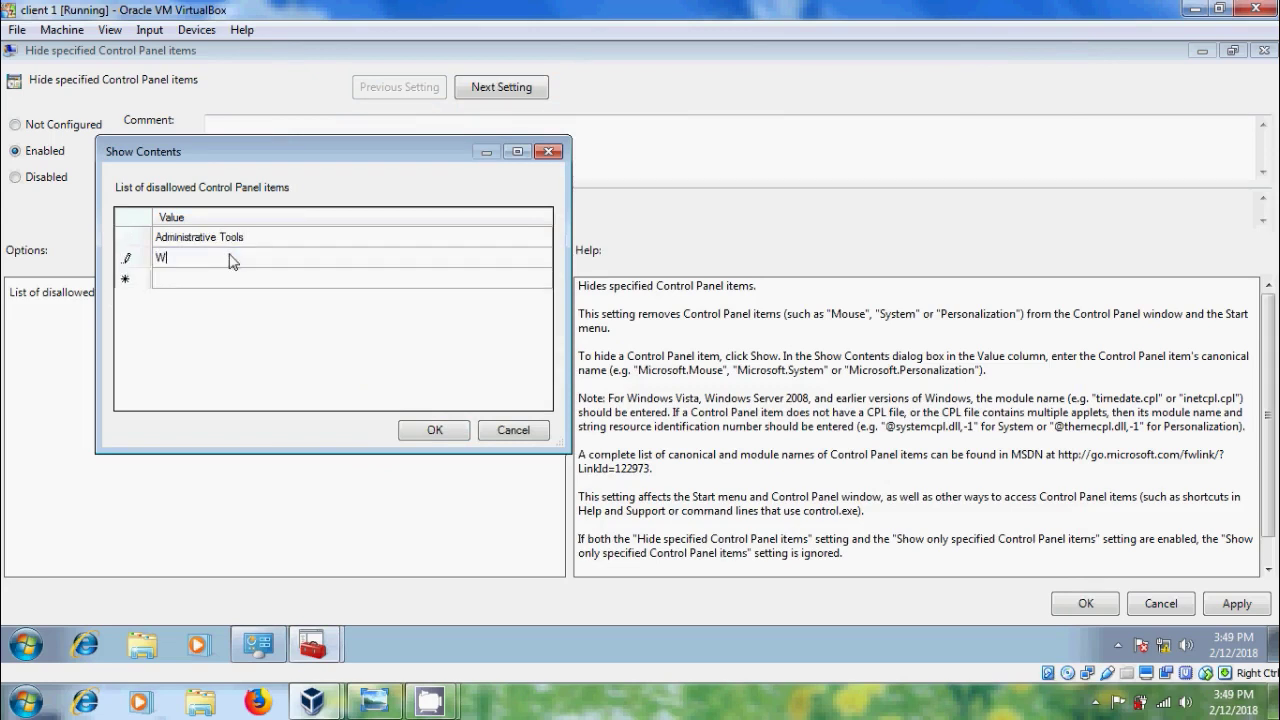
text(indows Firewall)
Add System and Programs and Features as further entries in the list of disallowed Control Panel items.
click(222, 280)
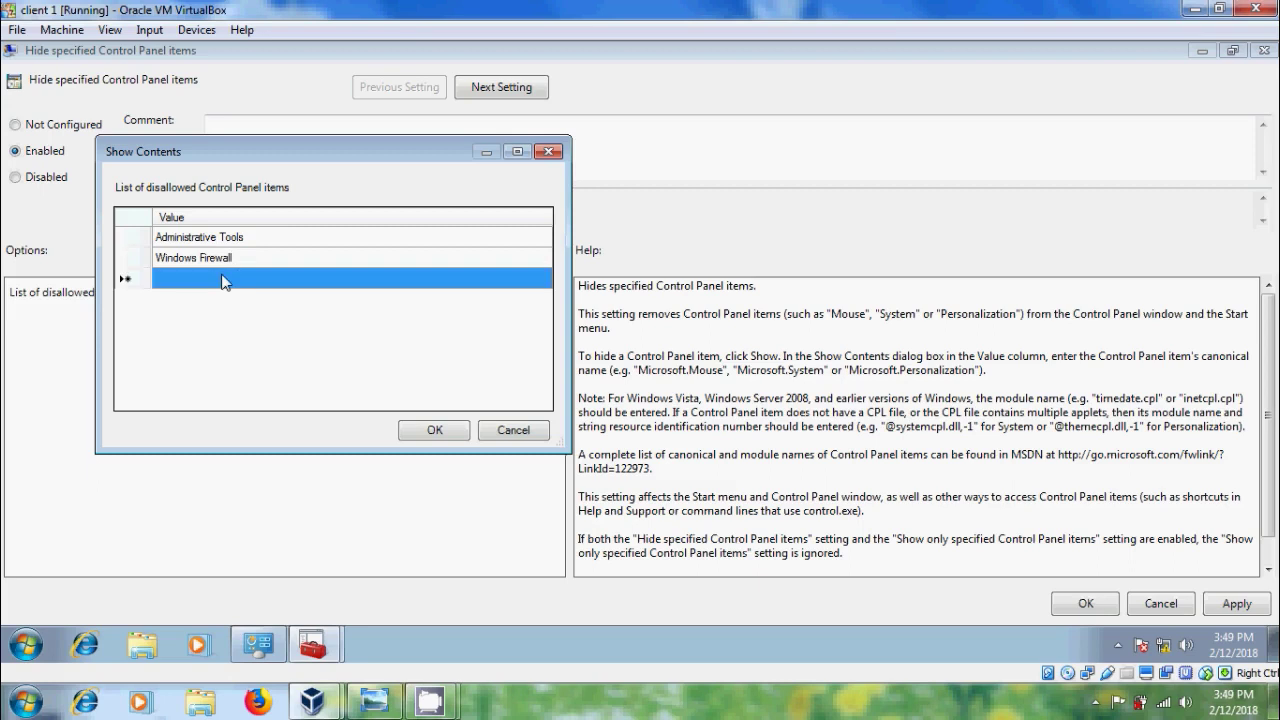
click(222, 280)
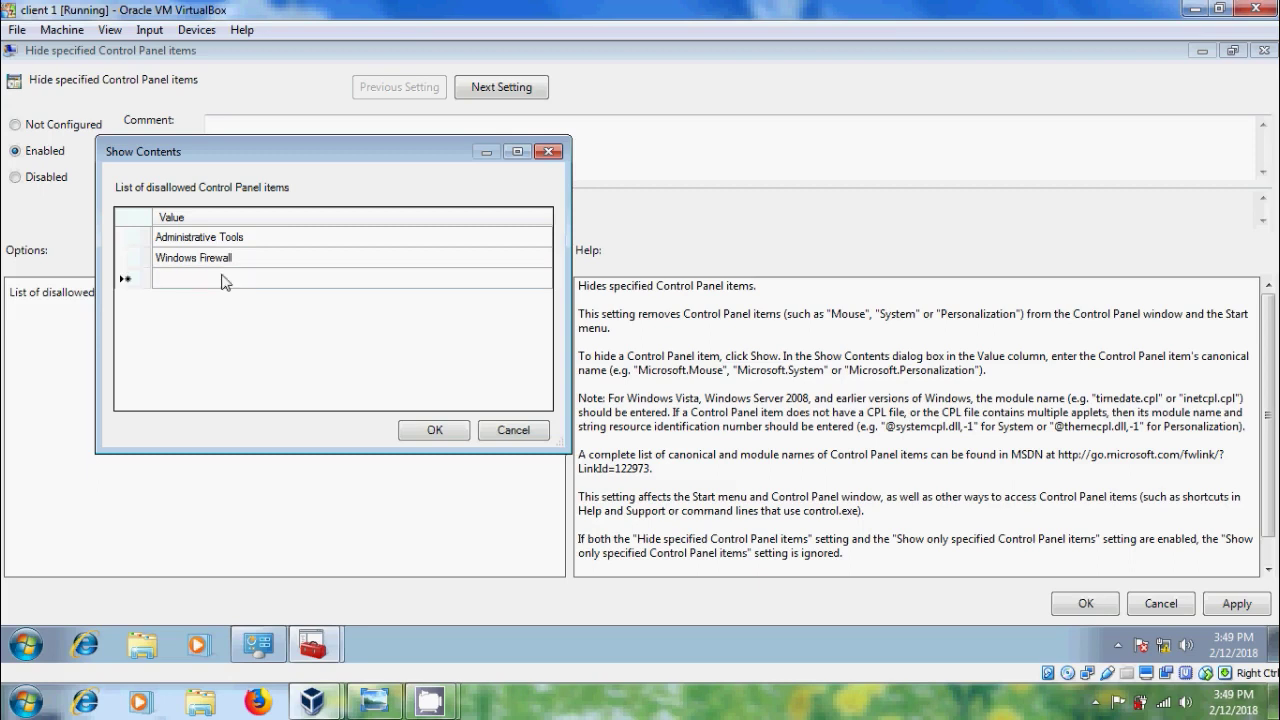
text(System)
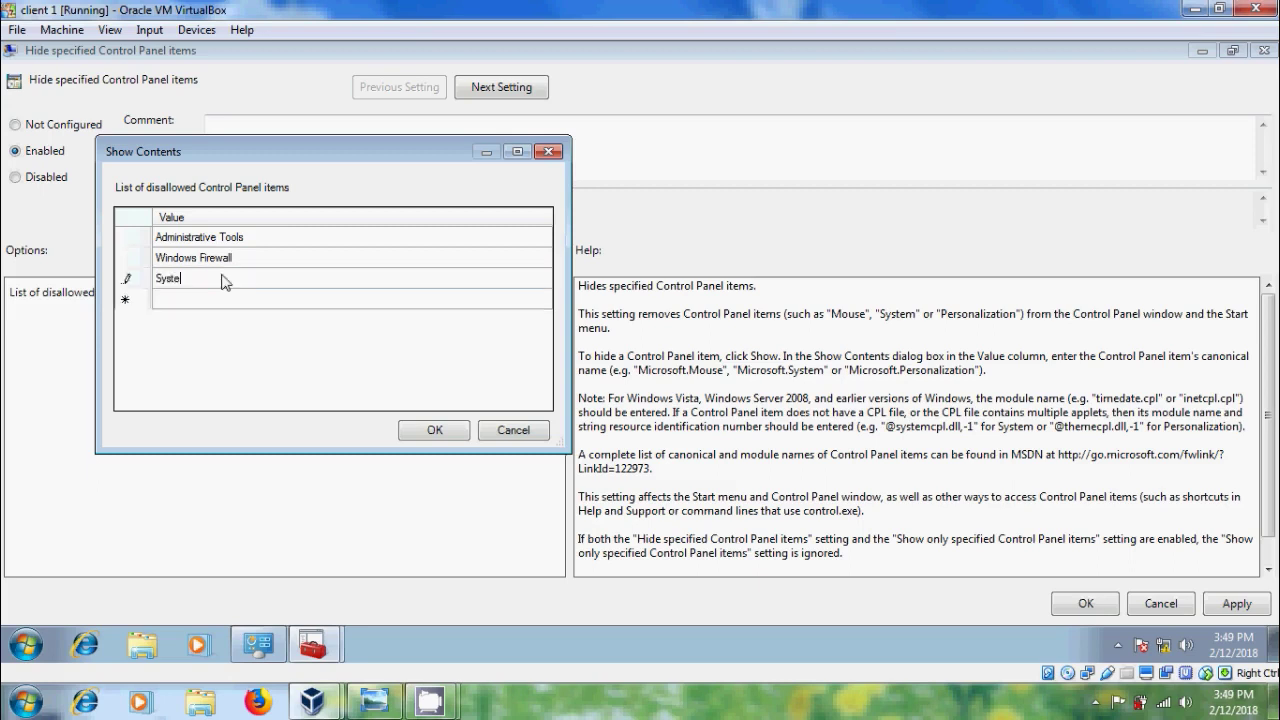
click(213, 305)
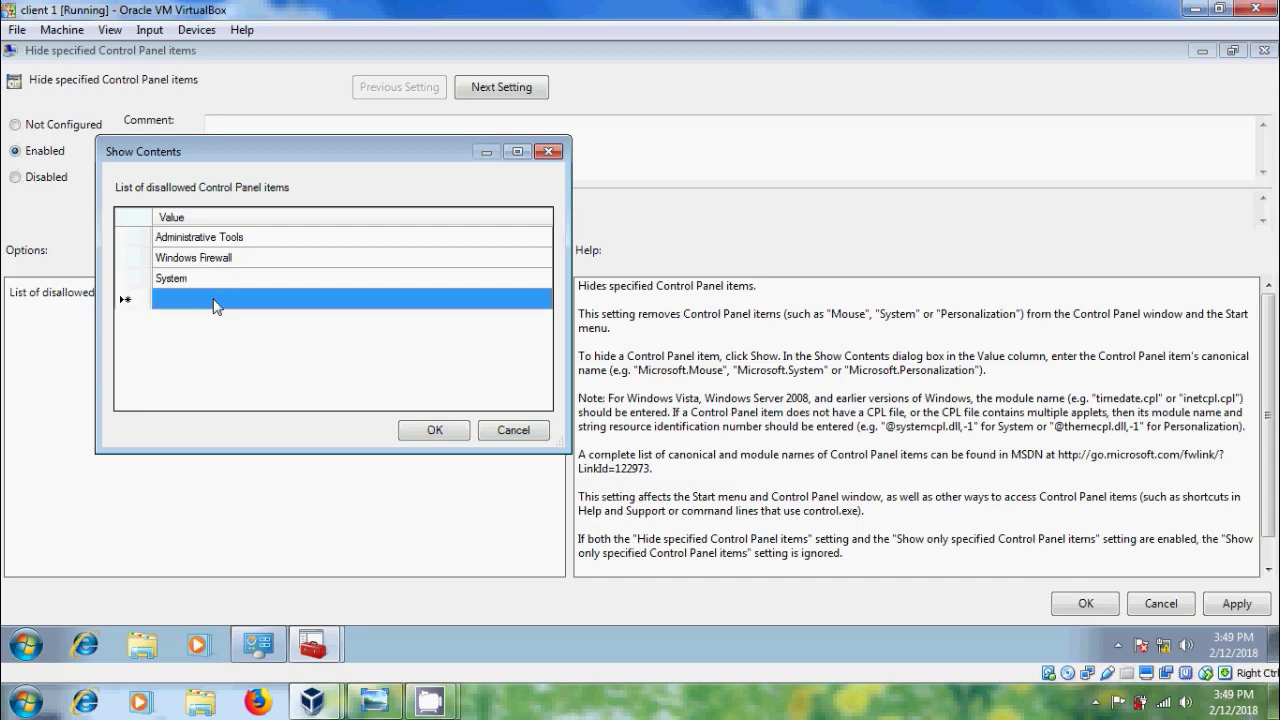
click(214, 304)
text(P)
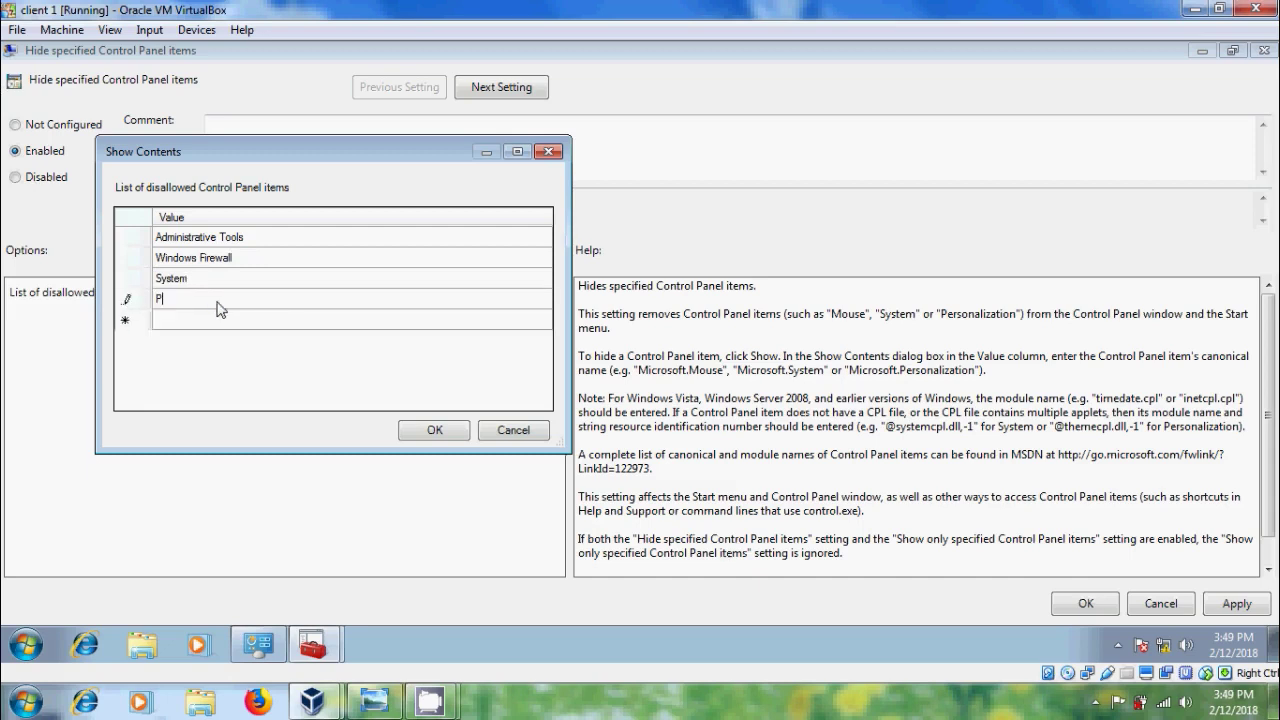
text(rograms and Features)
Accept the list of disallowed items, then apply and close the "Hide specified Control Panel items" policy.
click(440, 438)
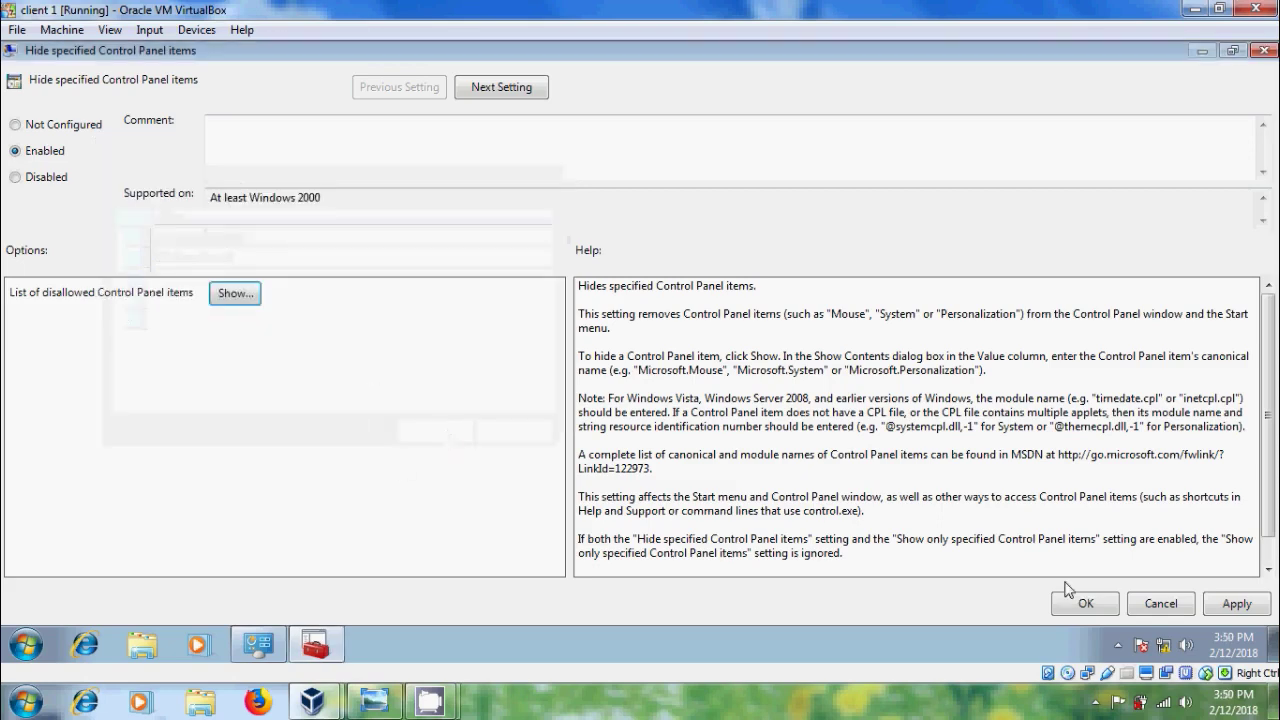
click(1237, 604)
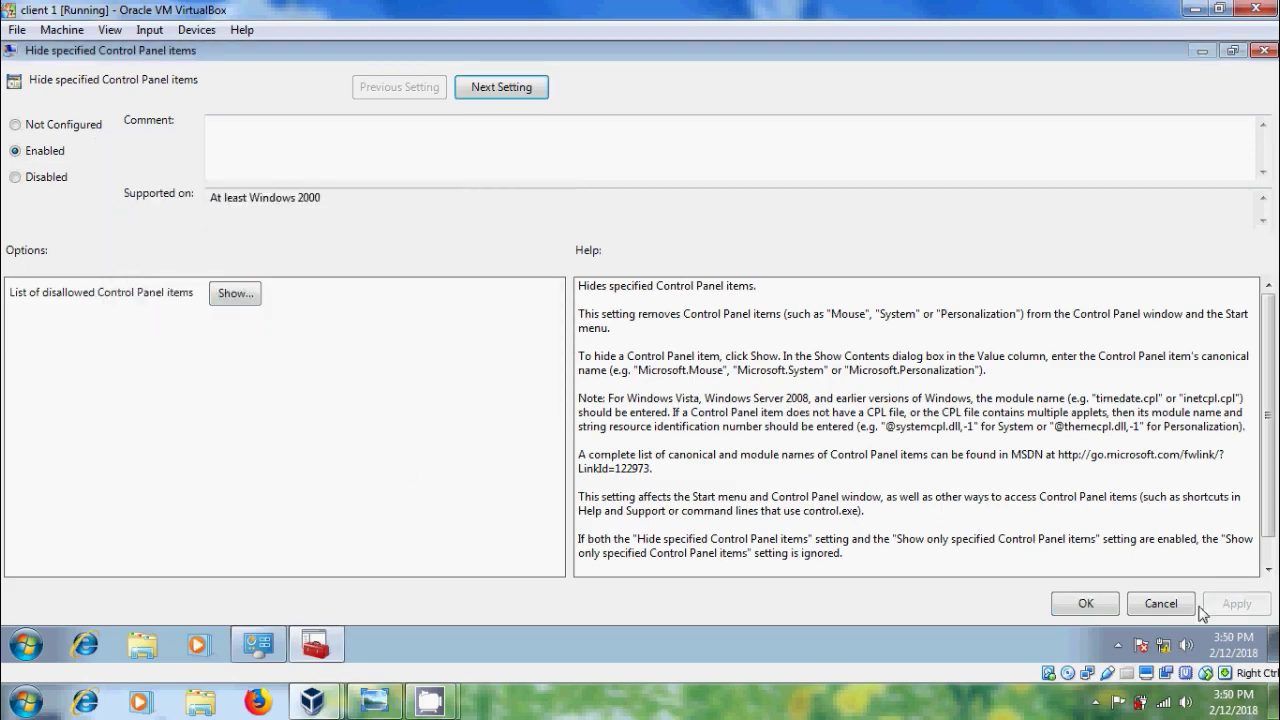
click(1087, 609)
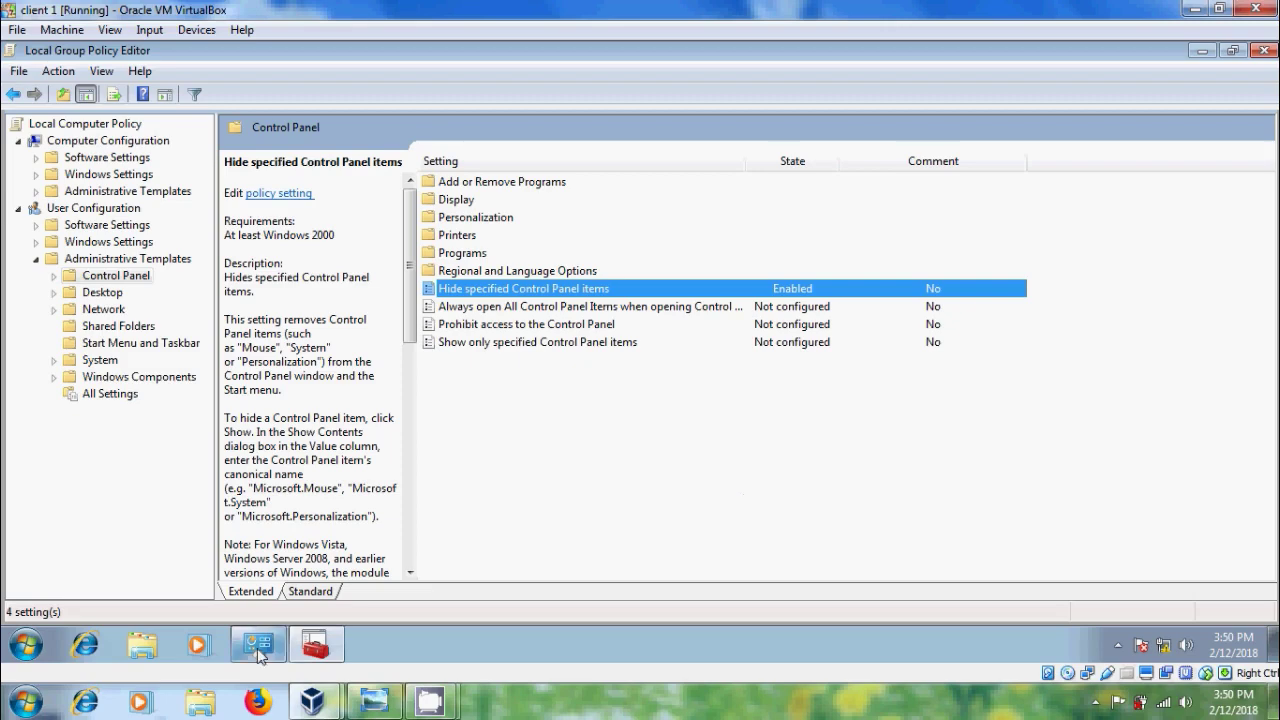
Close the open Control Panel window and reopen Control Panel to reload its items.
click(316, 645)
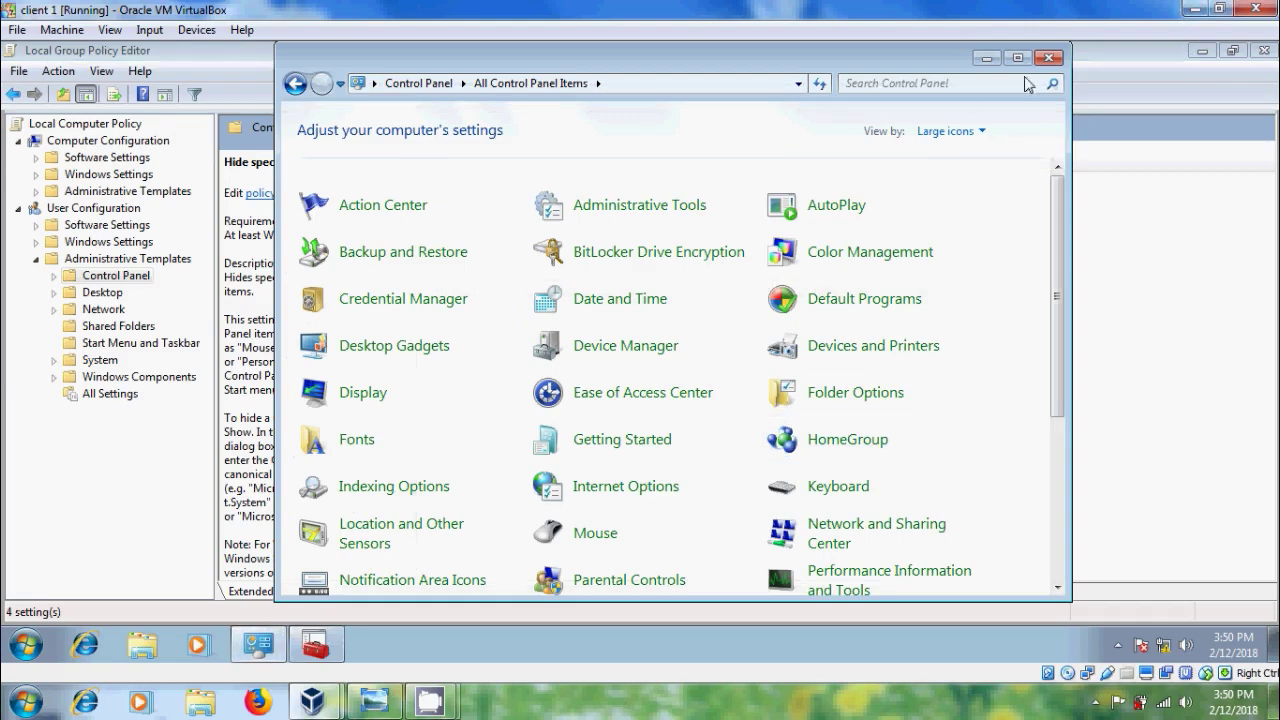
click(1050, 58)
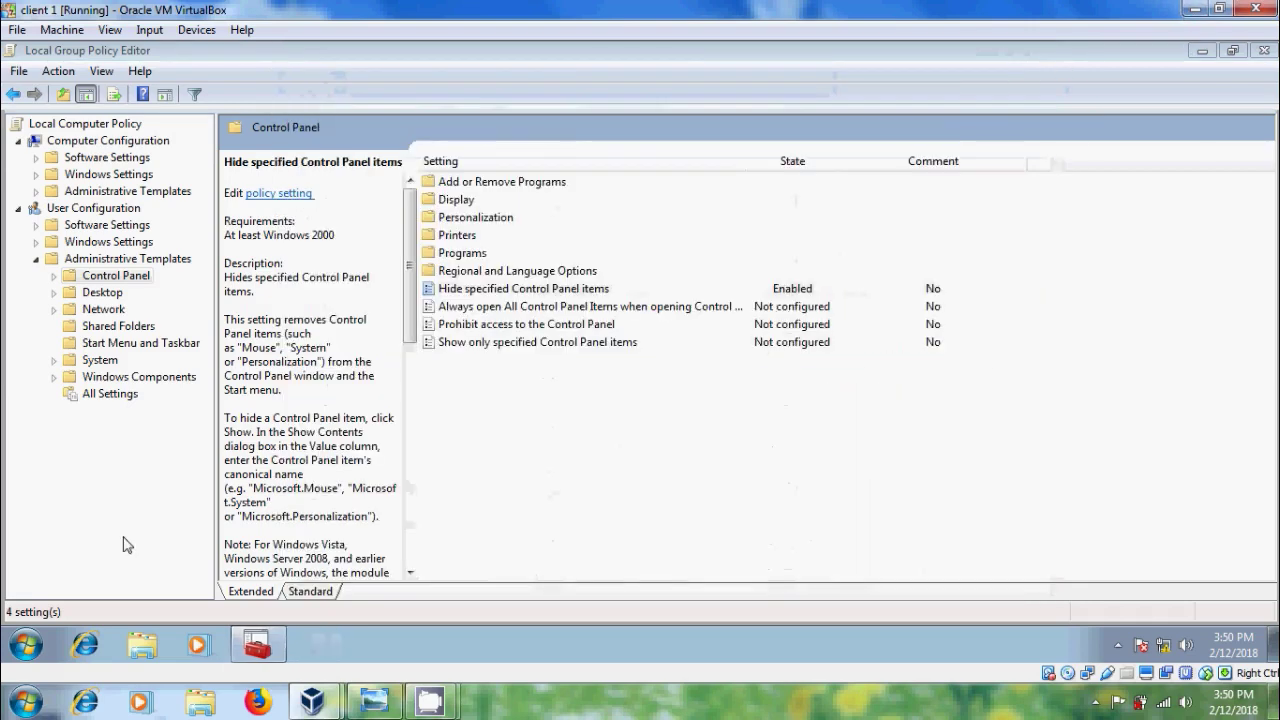
click(26, 645)
click(322, 461)
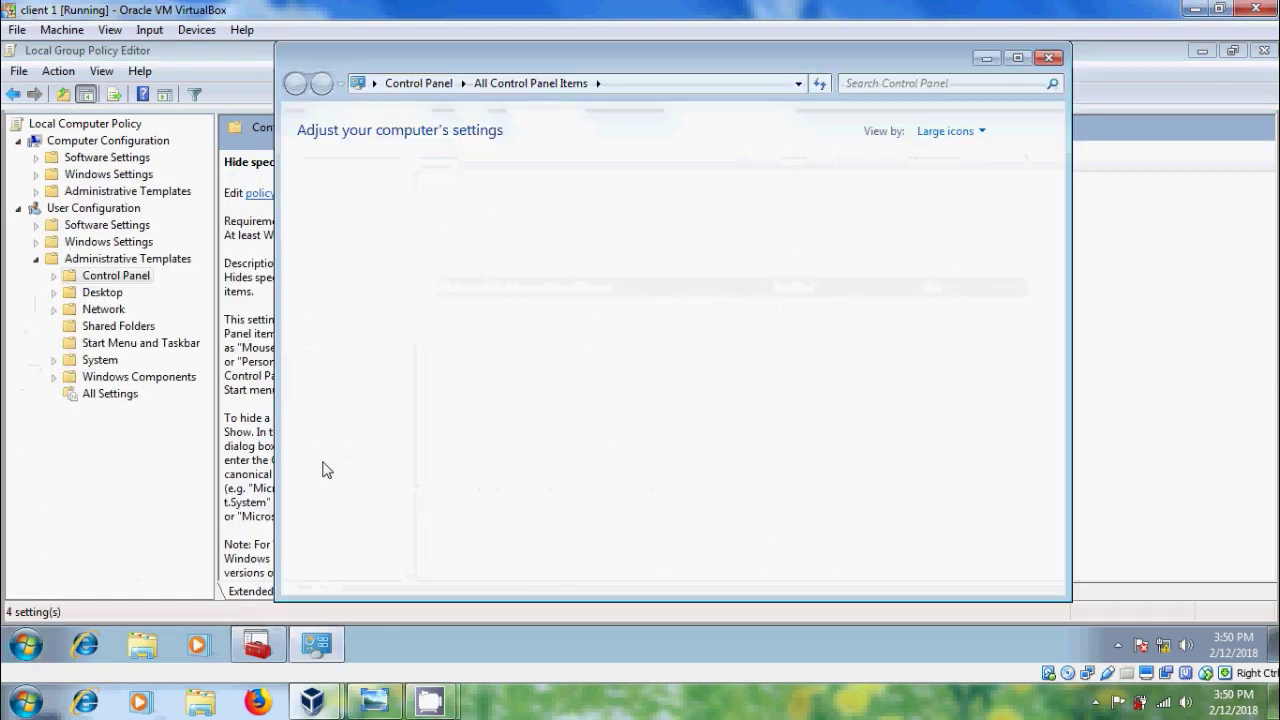
Maximize the Control Panel window to check which items are still listed, and close it.
click(1019, 59)
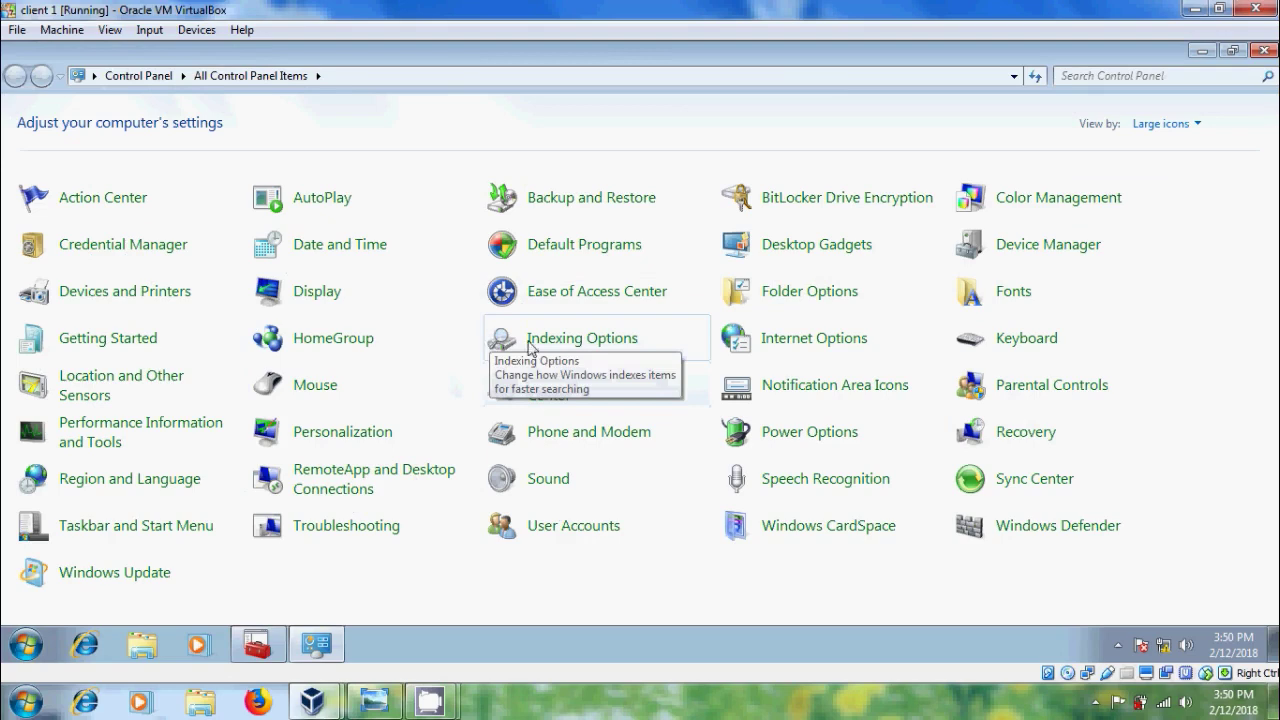
click(1272, 50)
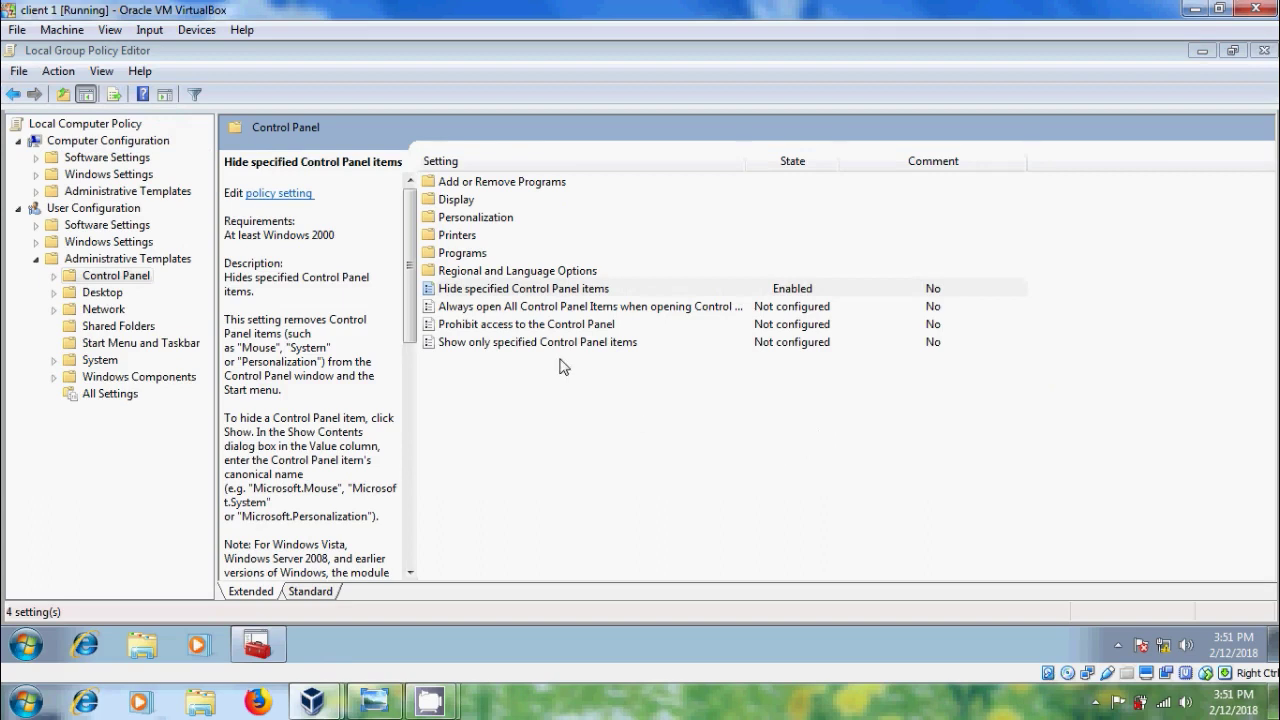
Set the "Hide specified Control Panel items" policy back to Not Configured, apply the change and close the policy.
double_click(562, 290)
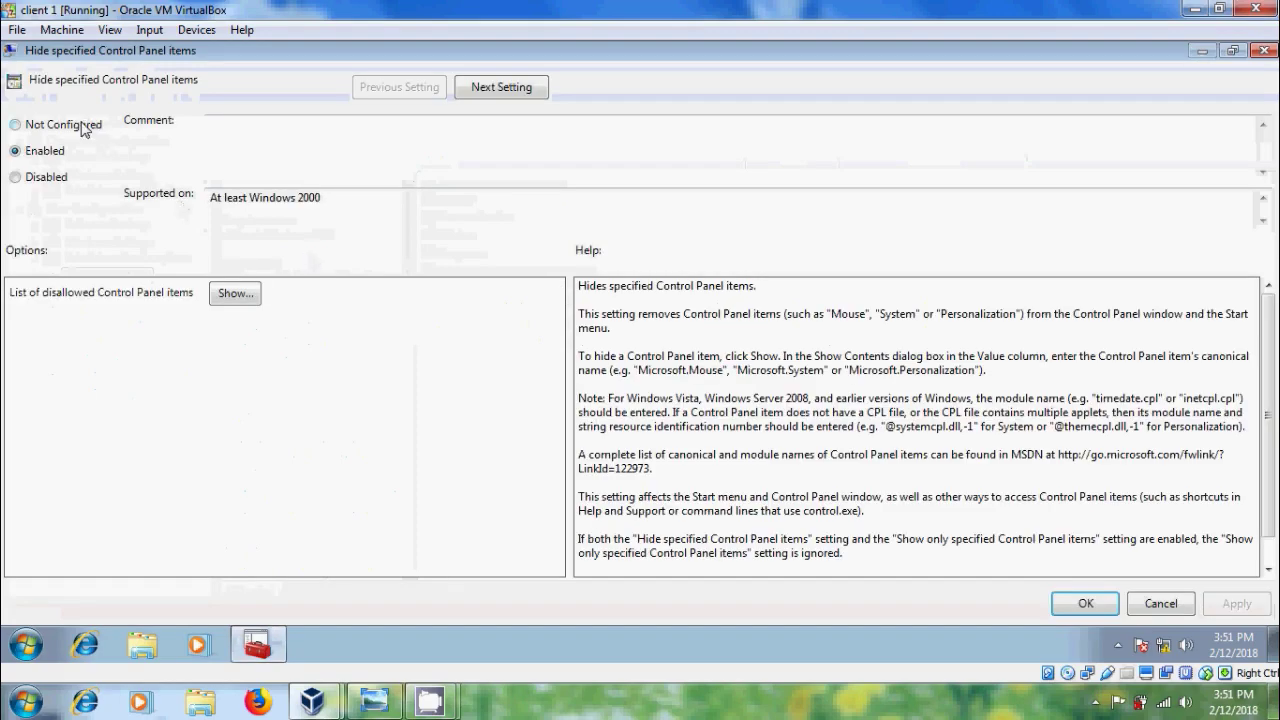
click(86, 124)
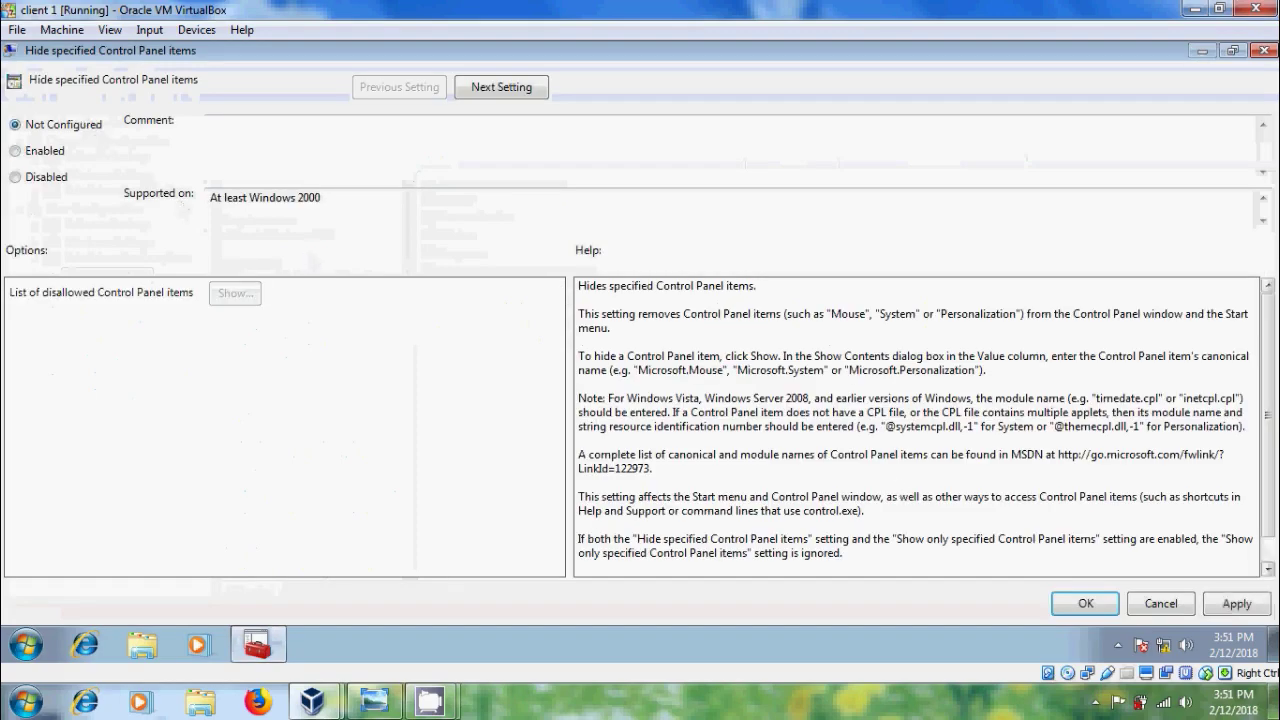
click(1234, 604)
click(1086, 604)
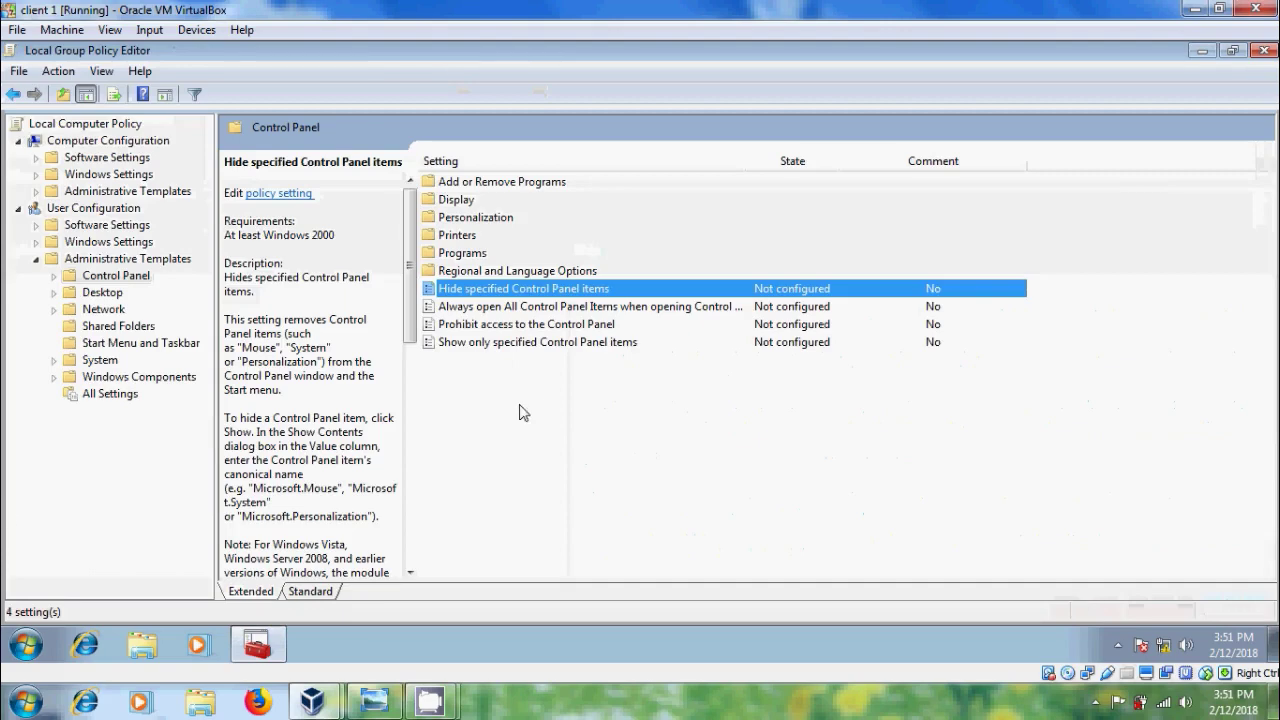
Open Control Panel again to check that the previously hidden items are listed.
click(25, 645)
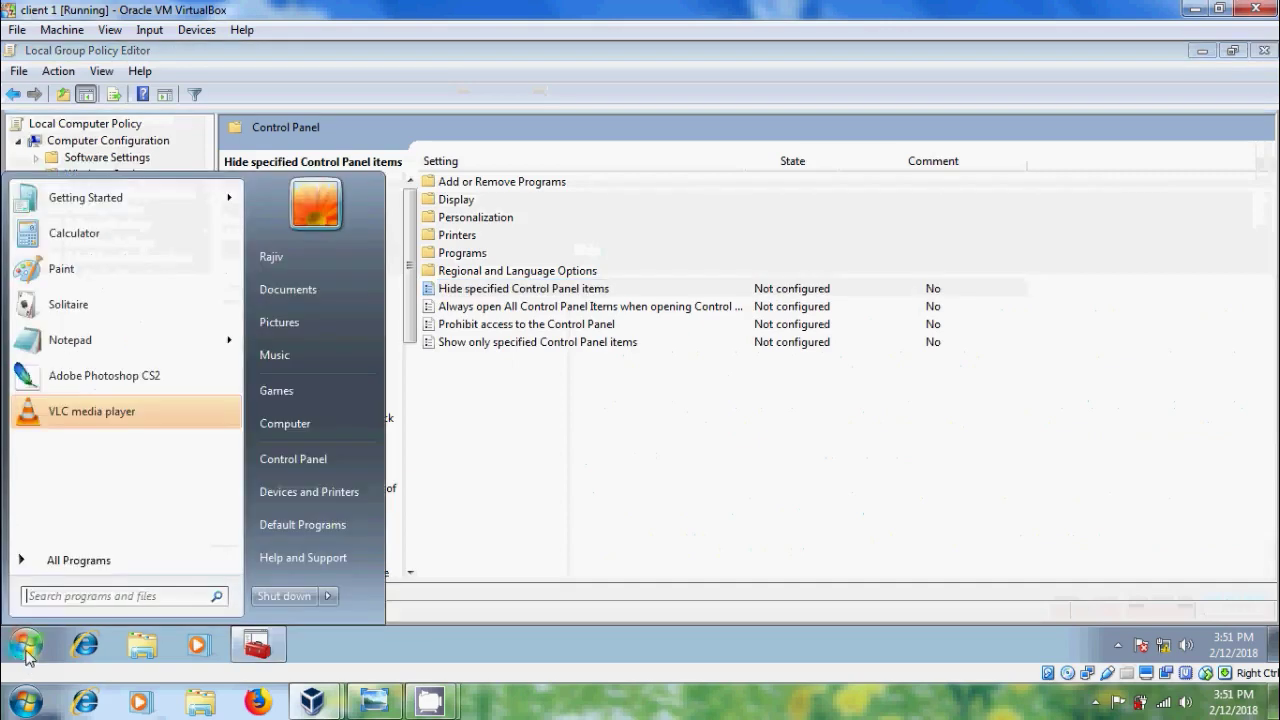
click(317, 456)
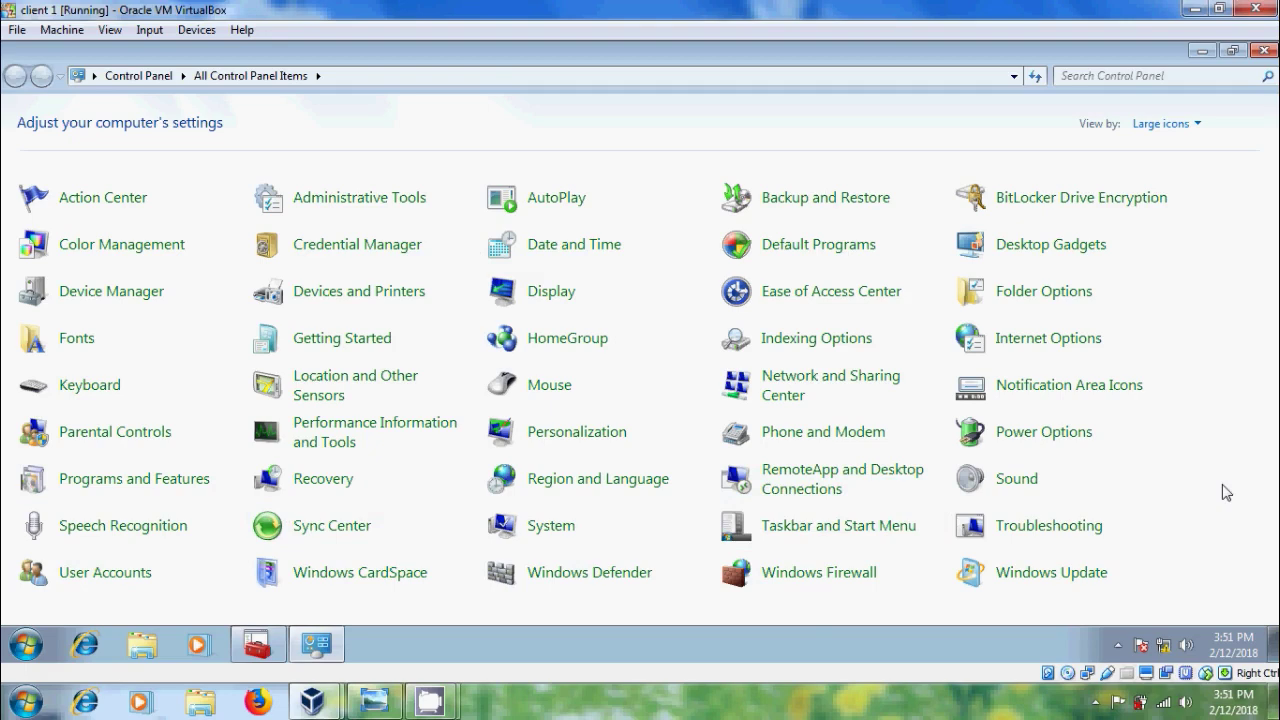
Switch to the items image in Windows Photo Viewer, and minimize it and the virtual machine window to show the desktop.
click(386, 703)
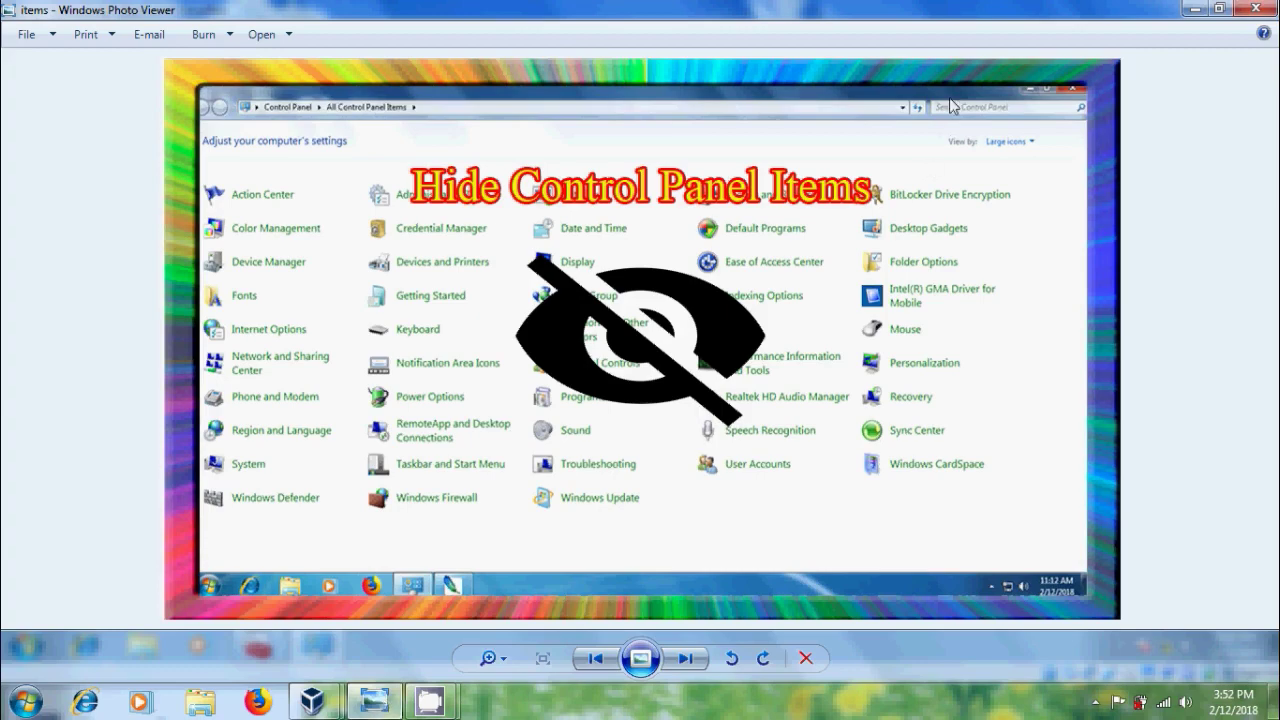
click(1194, 9)
click(1192, 10)
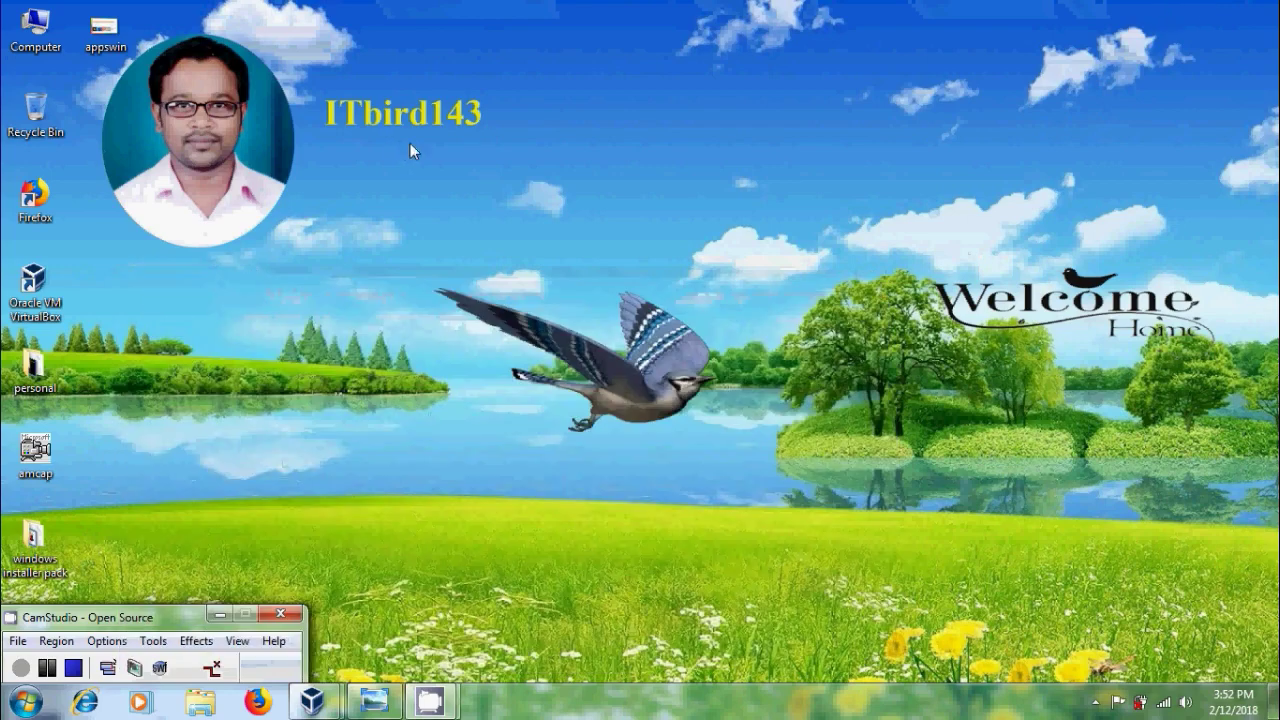